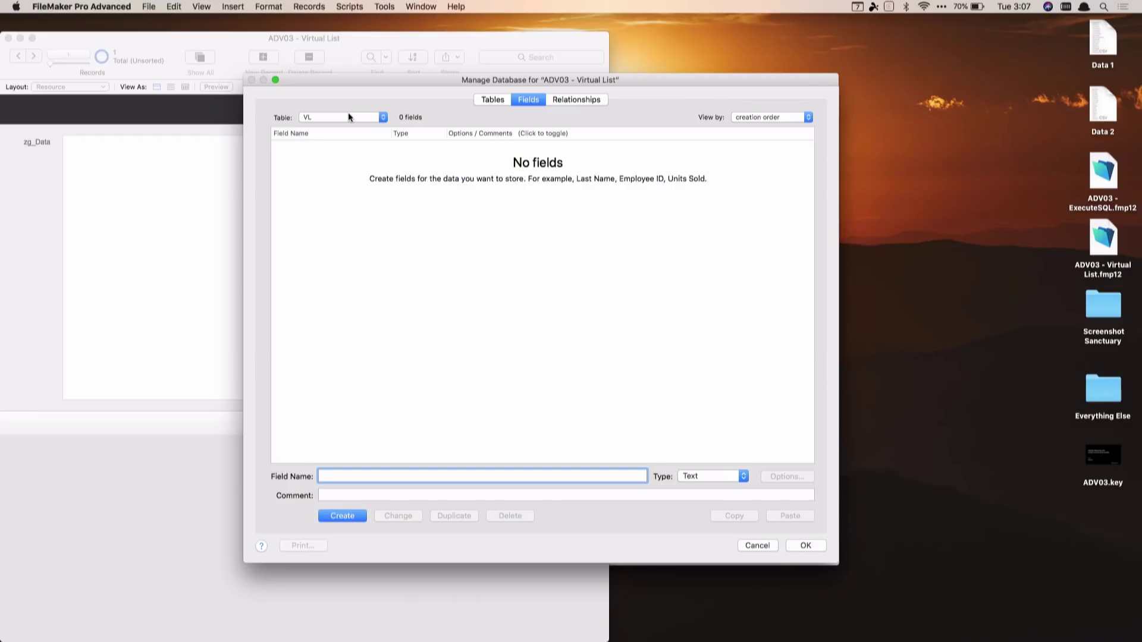
Step: Create a number field named row in the VL table, with an auto-enter serial number and modification prohibited during data entry
type("row")
key("super+n")
key("Return")
left_click(785, 476)
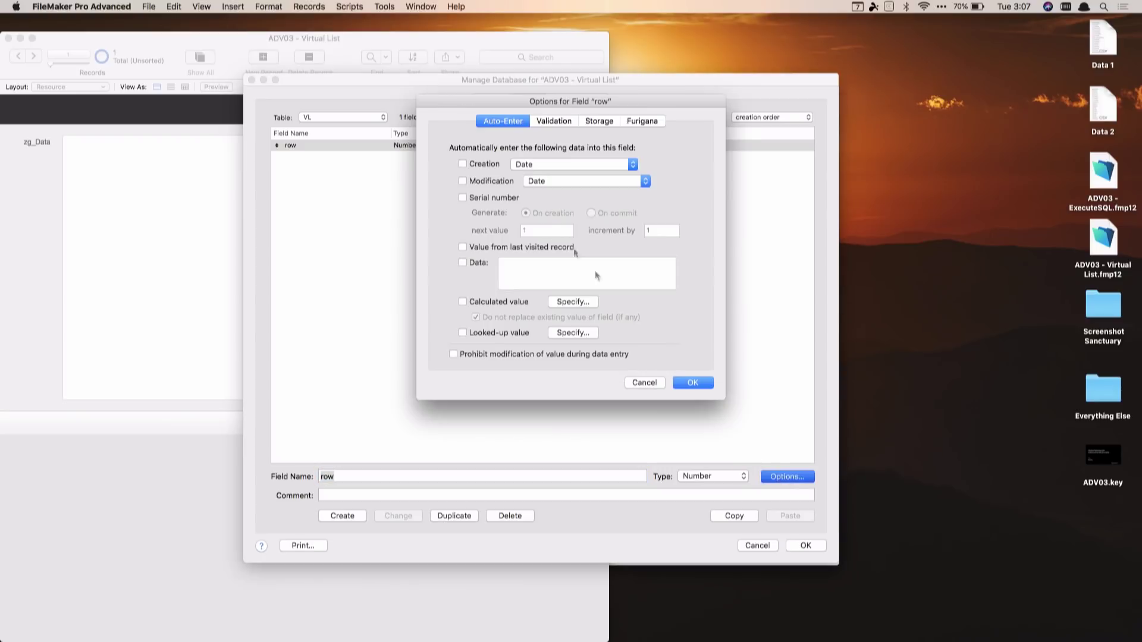
left_click(506, 197)
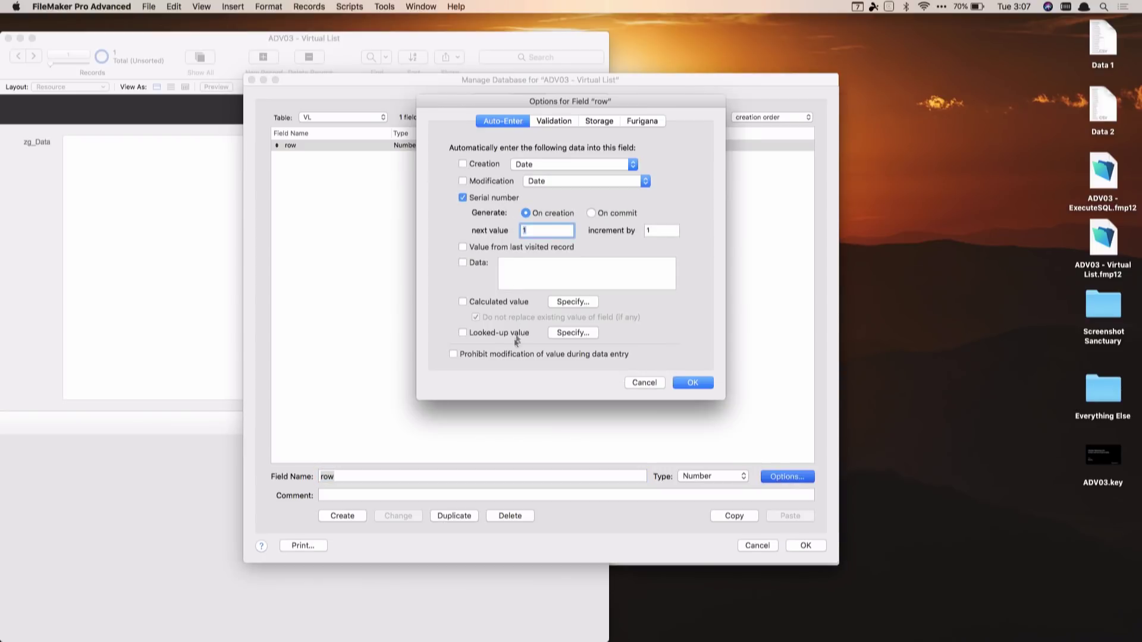
left_click(510, 354)
left_click(697, 381)
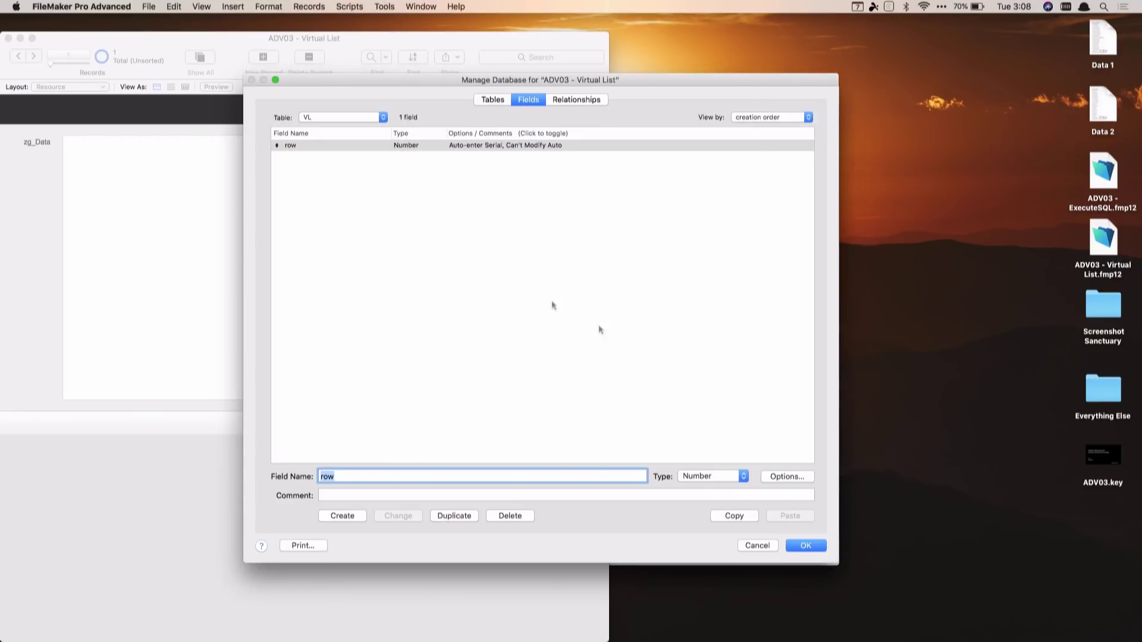
Step: Add a calculation field named theData to the VL table
type("allvalues")
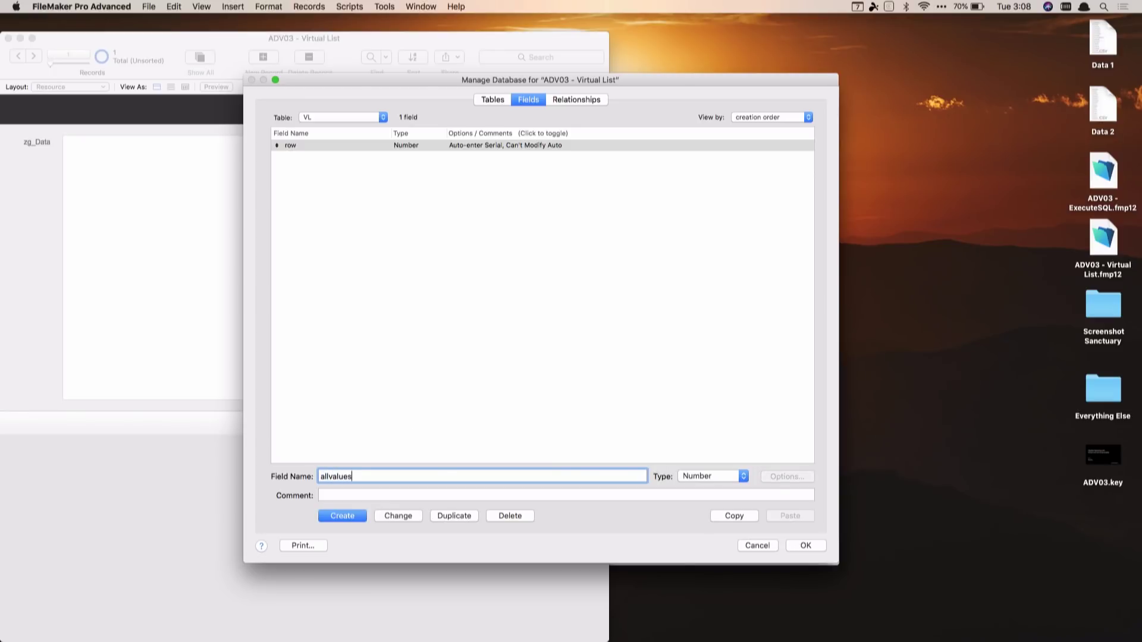
key("super+a")
type("theData")
key("super+t")
key("super+l")
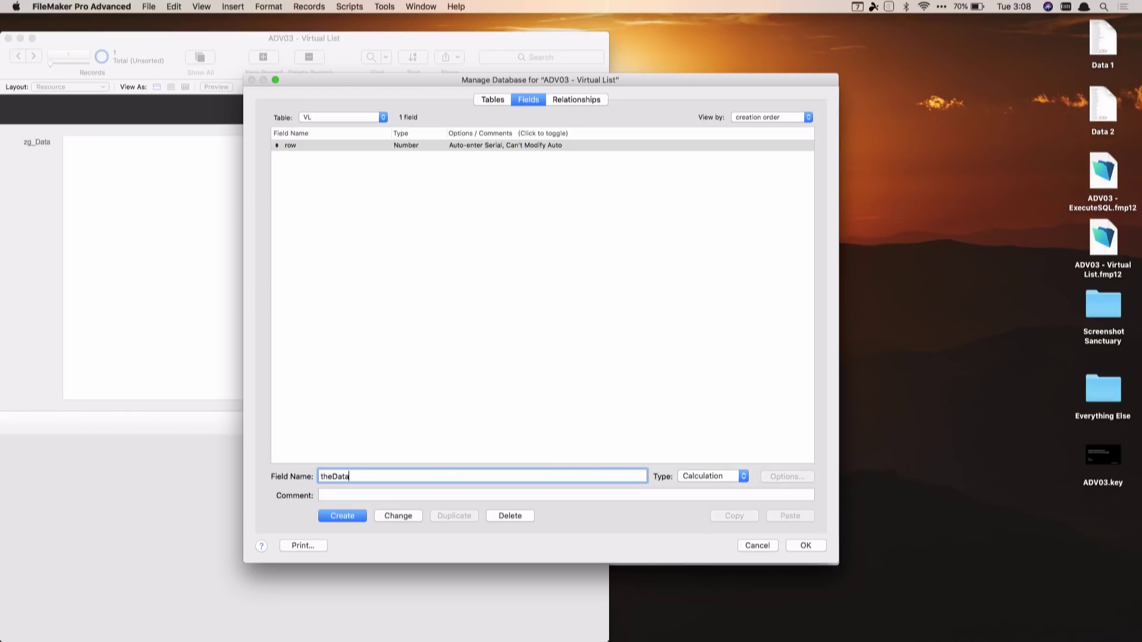
key("Return")
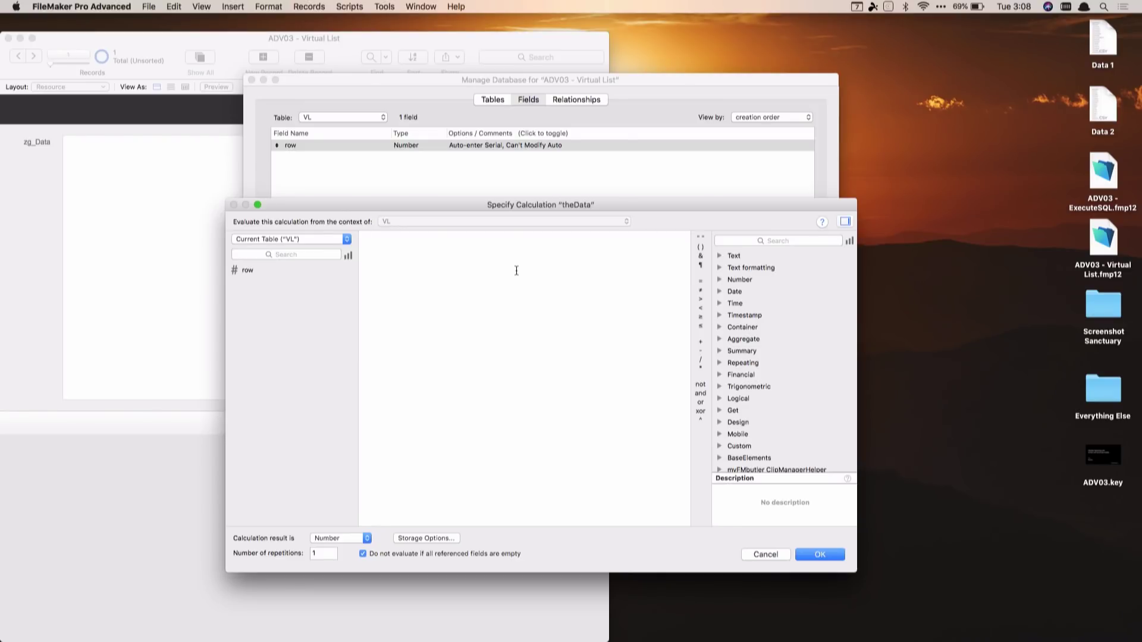
Step: Enter the formula getvalue ( Resource::zg_Data ; row ) for theData, taking the fields from the Resource and VL tables
left_click(347, 239)
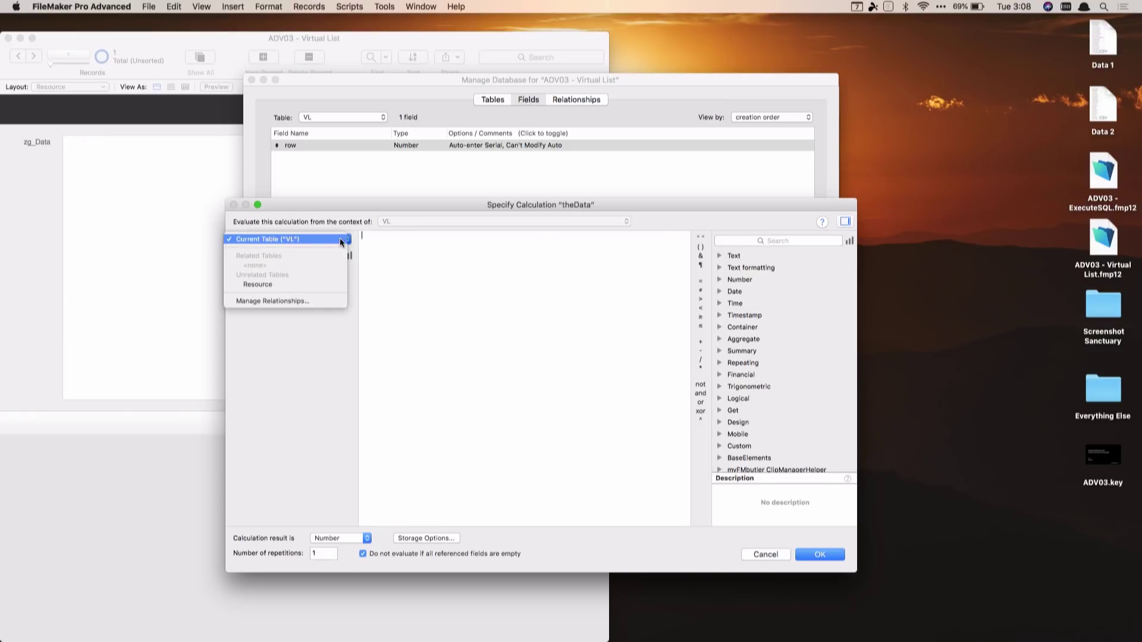
left_click(276, 284)
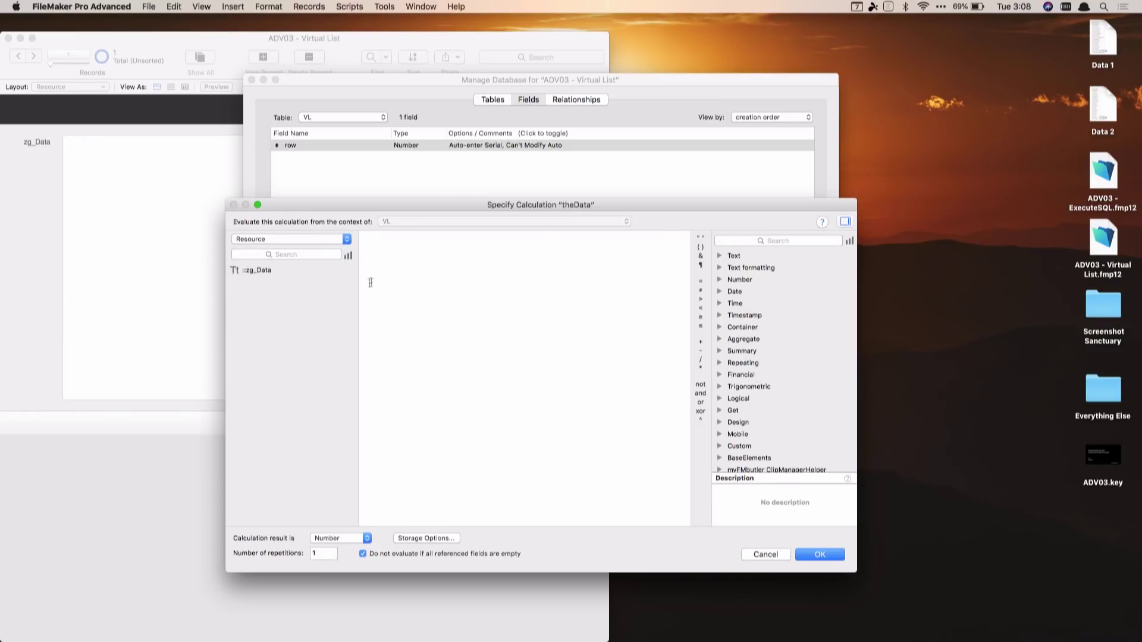
left_click(400, 271)
type("getvalue (")
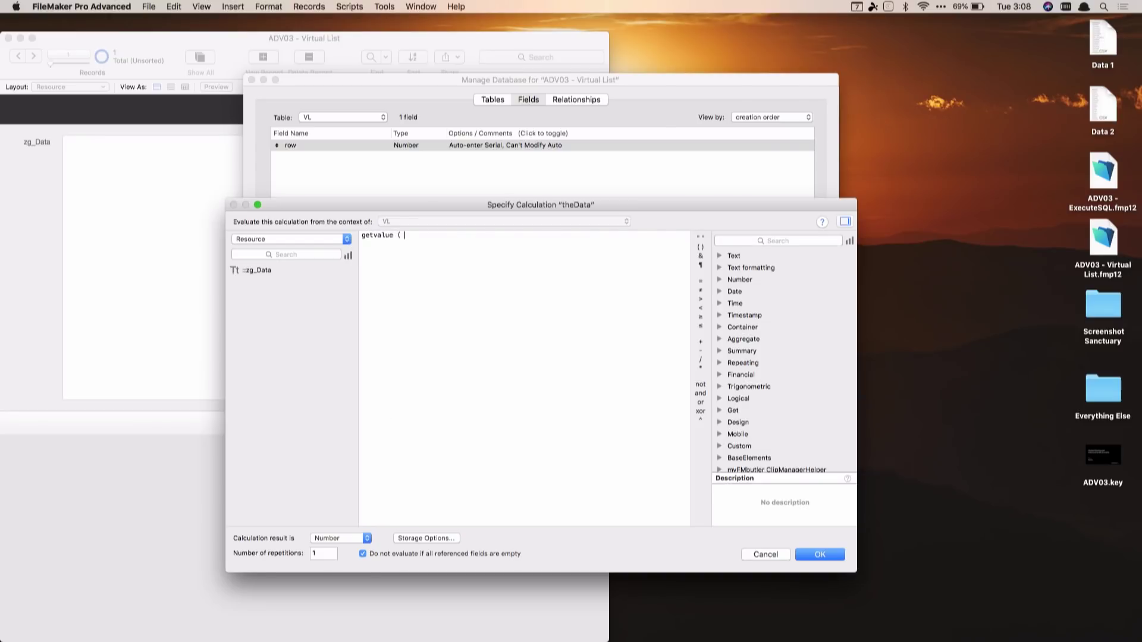
double_click(287, 269)
type(";")
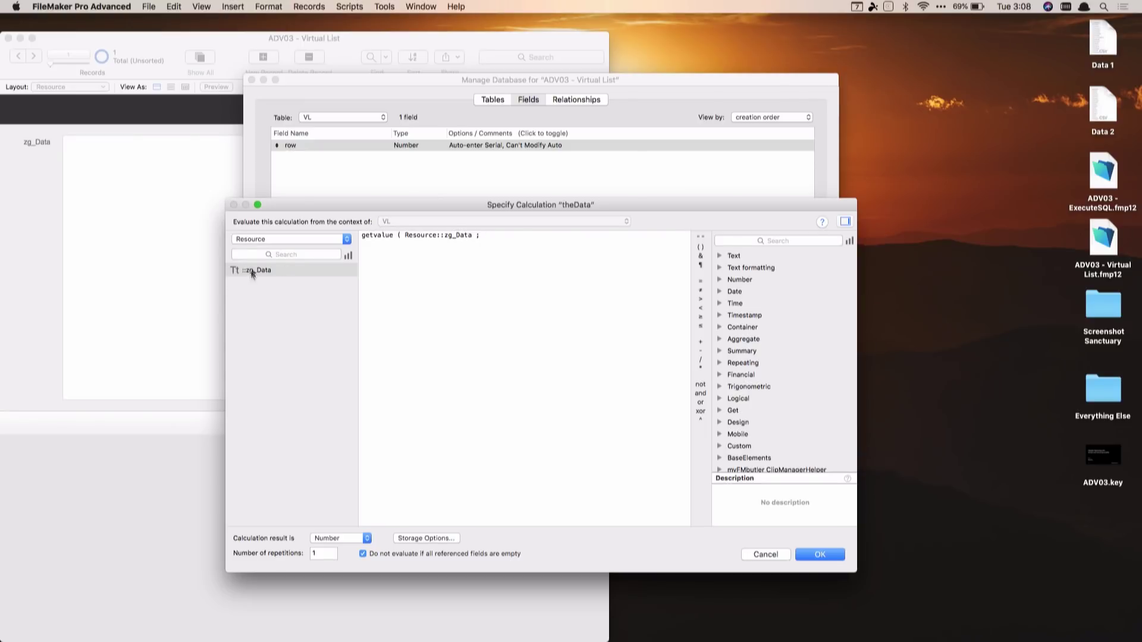
left_click(260, 237)
left_click(258, 194)
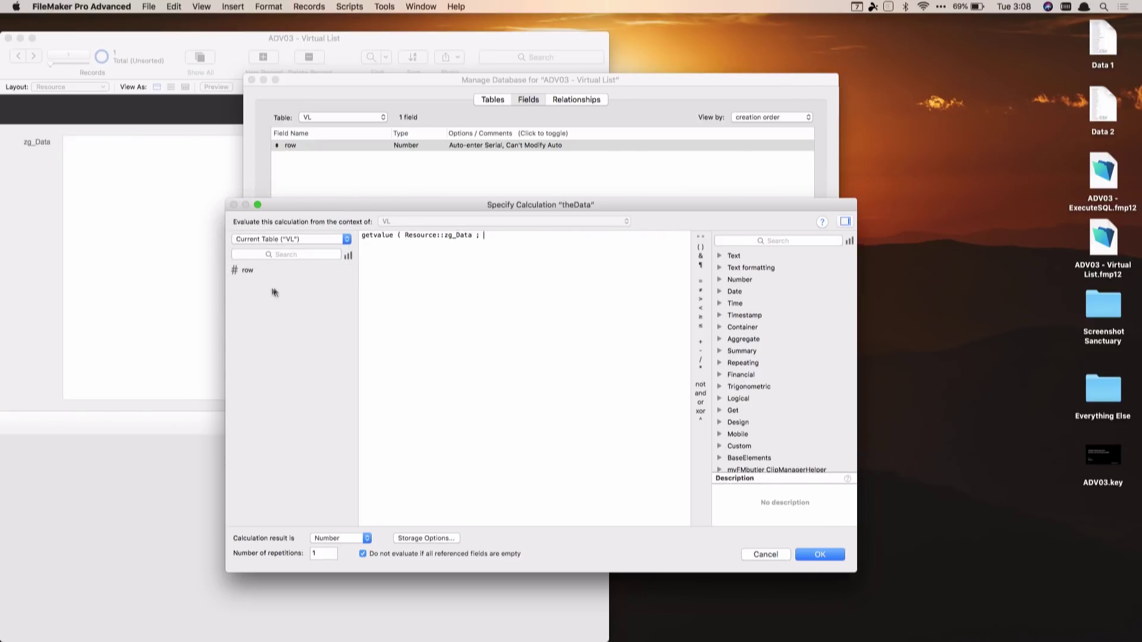
double_click(256, 269)
type(")")
Step: Set theData's calculation result to Text and save the database changes
left_click(326, 532)
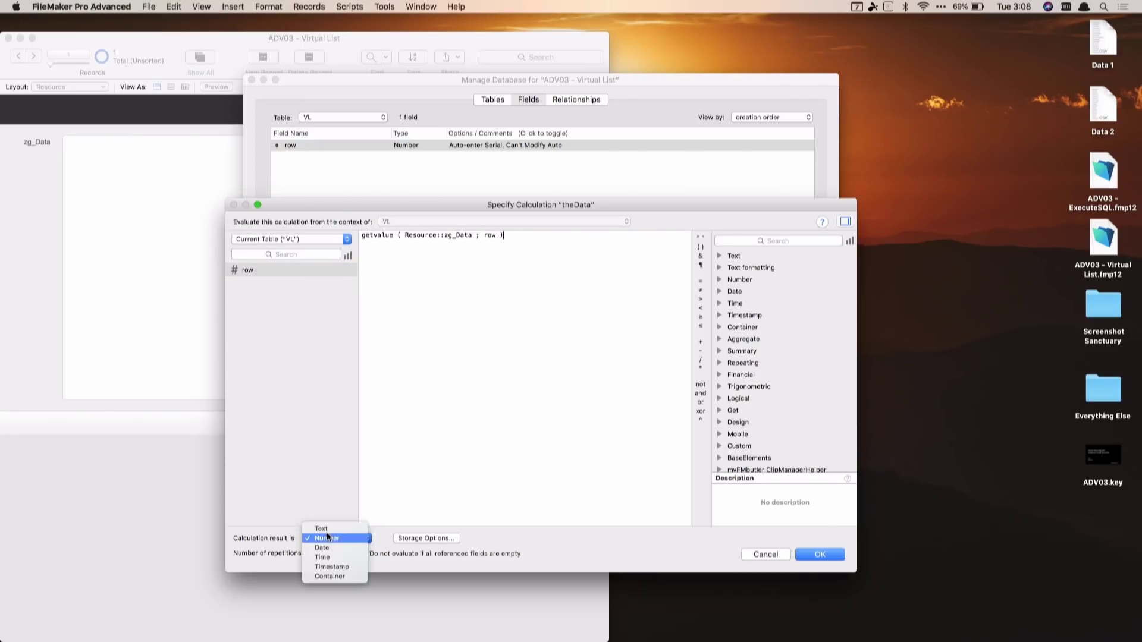
left_click(326, 529)
key("Return")
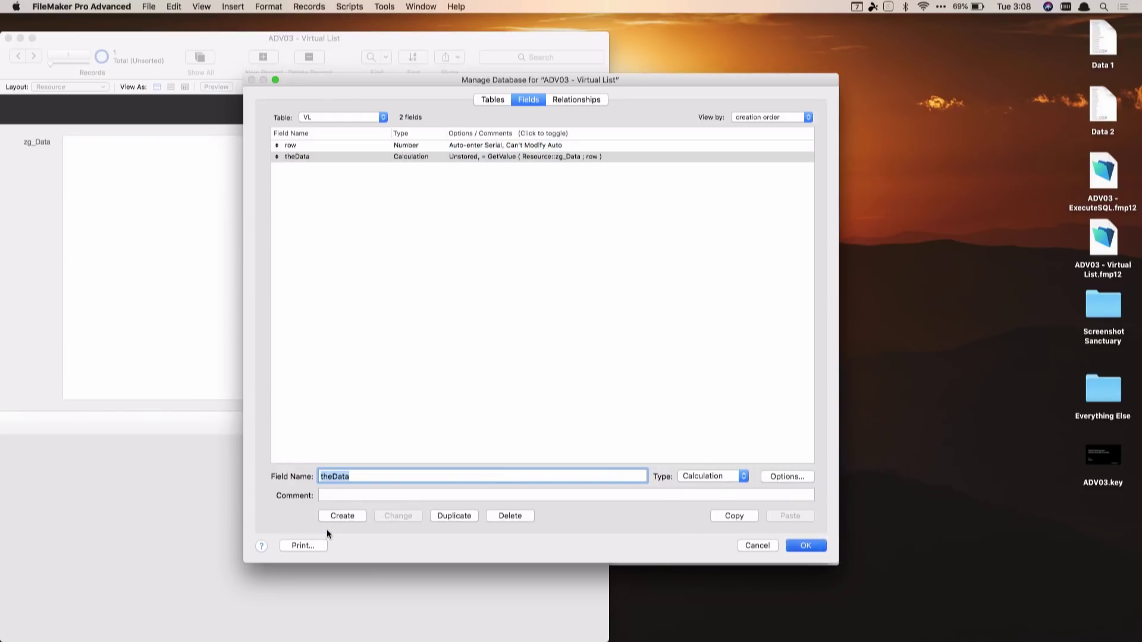
key("Return")
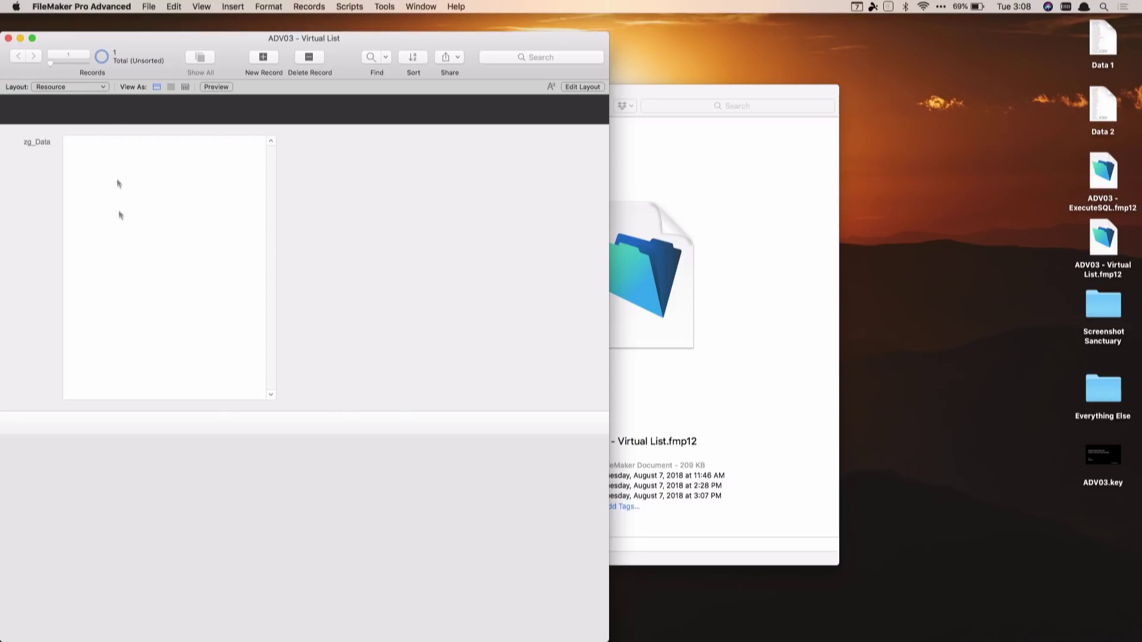
Step: Open a second window of the file and show the Virtual List layout in it
left_click(416, 7)
left_click(414, 21)
left_click(101, 99)
left_click(101, 111)
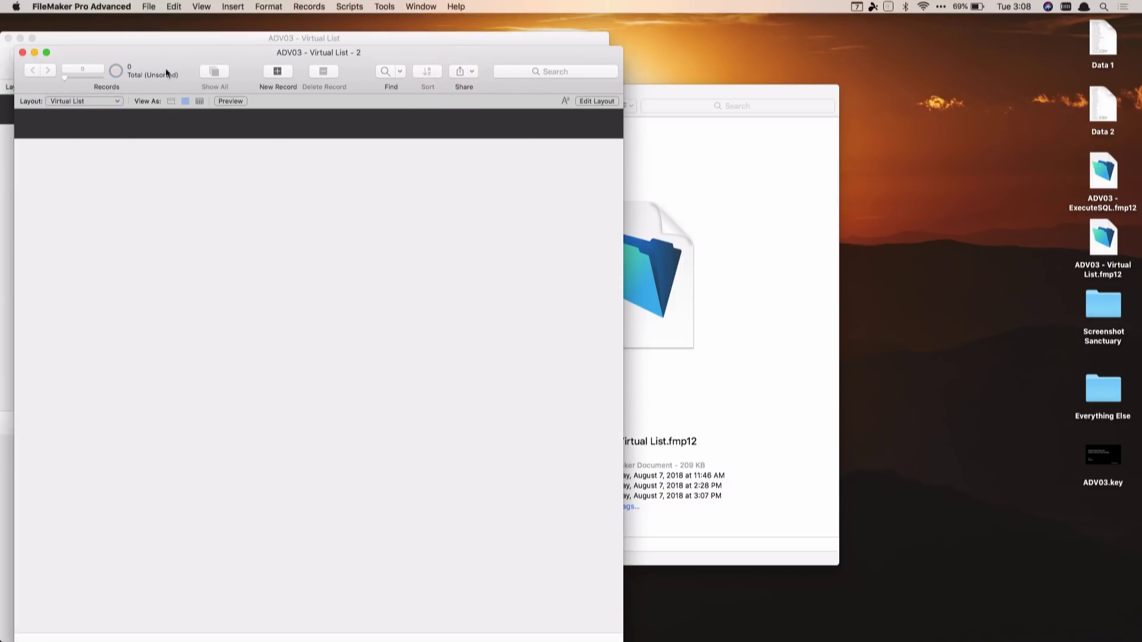
Step: Place the row and theData fields side by side without labels in the Virtual List layout's body and return to browsing records
key("super+l")
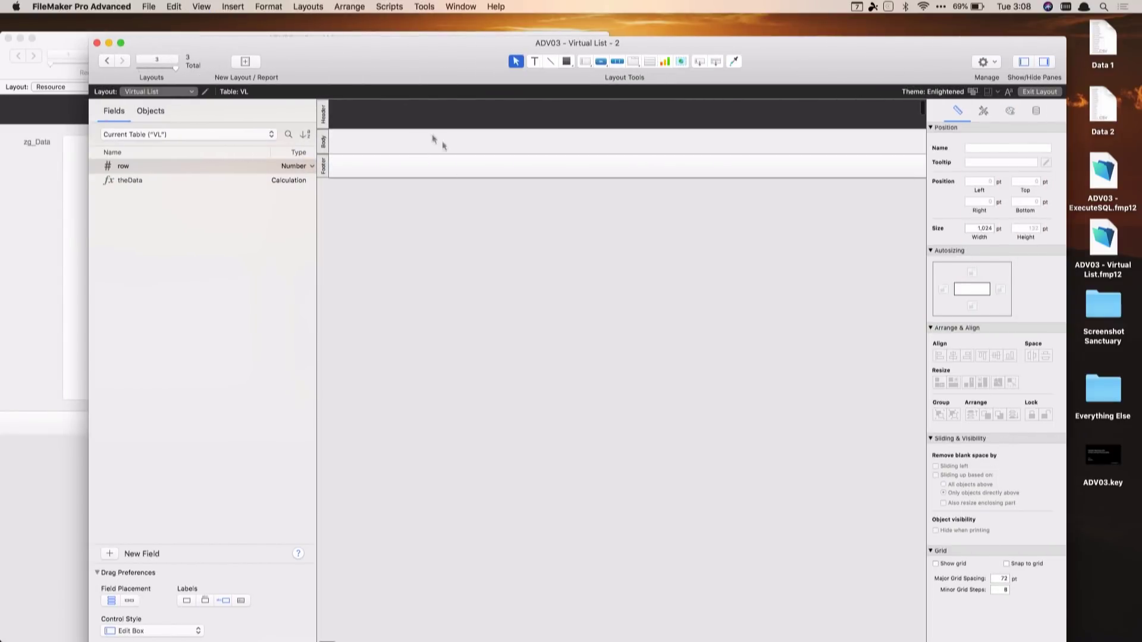
left_click(181, 180, "shift")
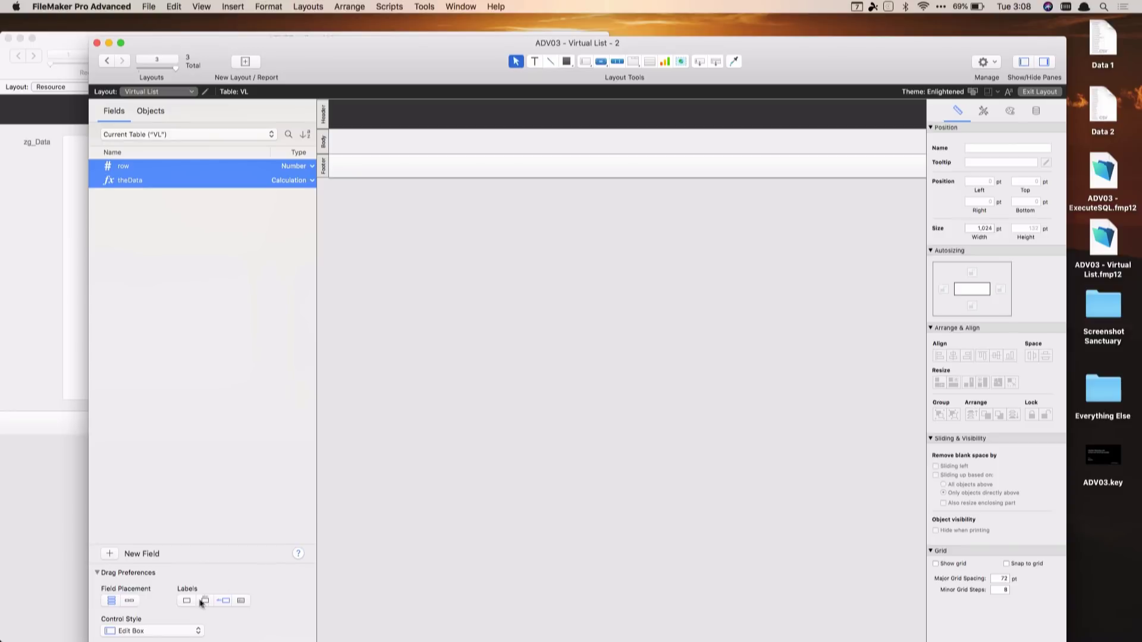
left_click_drag(602, 91, 365, 136)
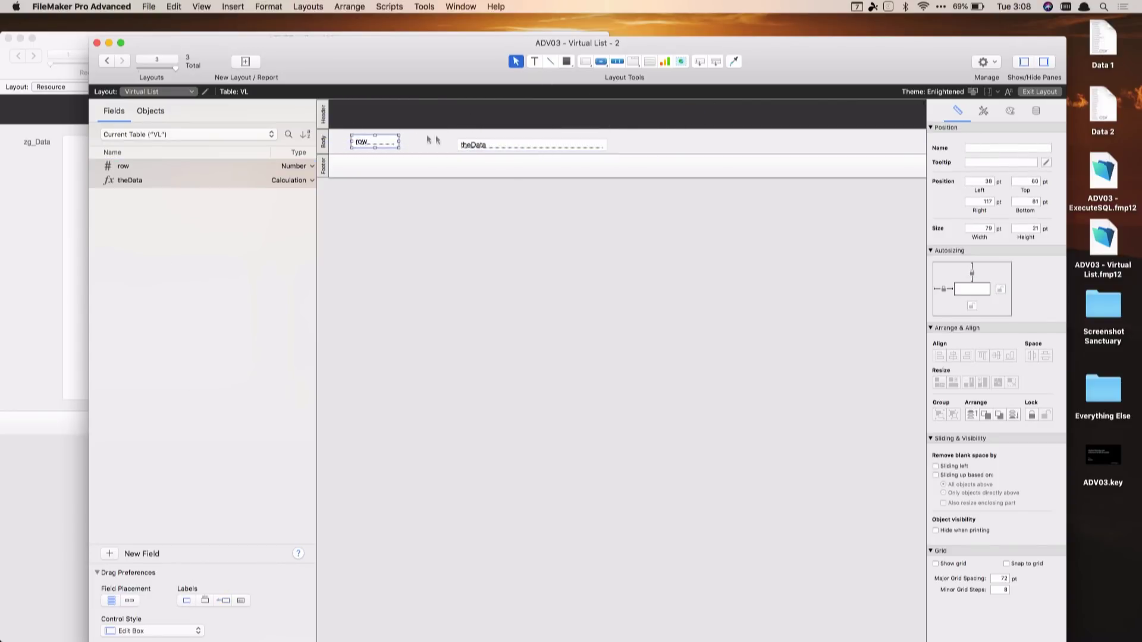
left_click_drag(472, 148, 425, 144)
key("super+b")
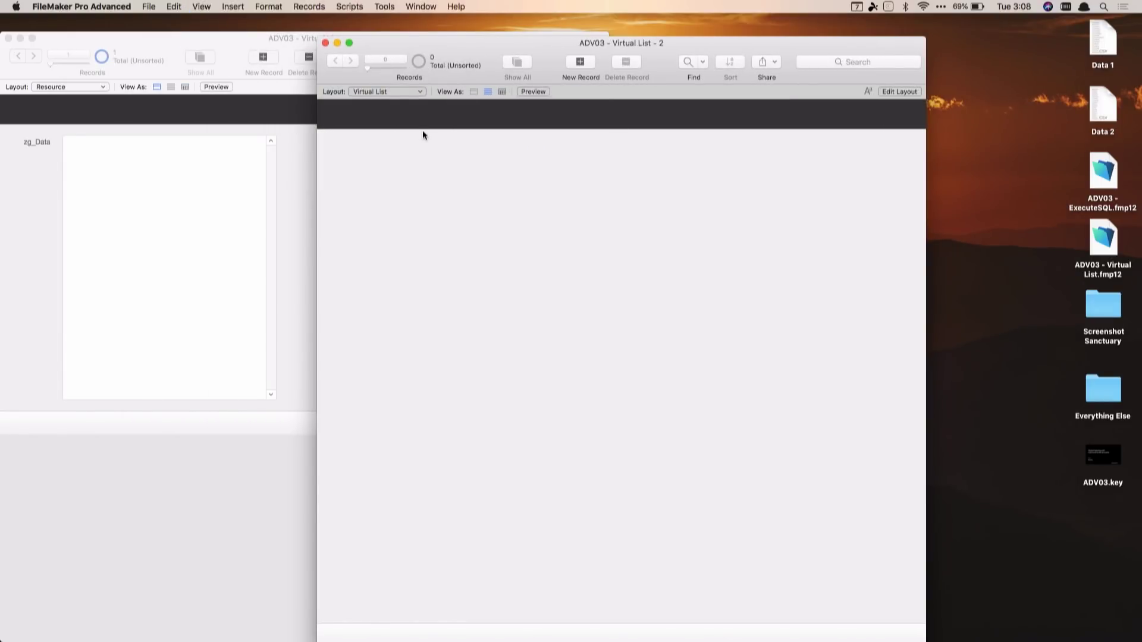
Step: Run the Create n records script to fill the Virtual List layout with 1000 records
key("shift+super+s")
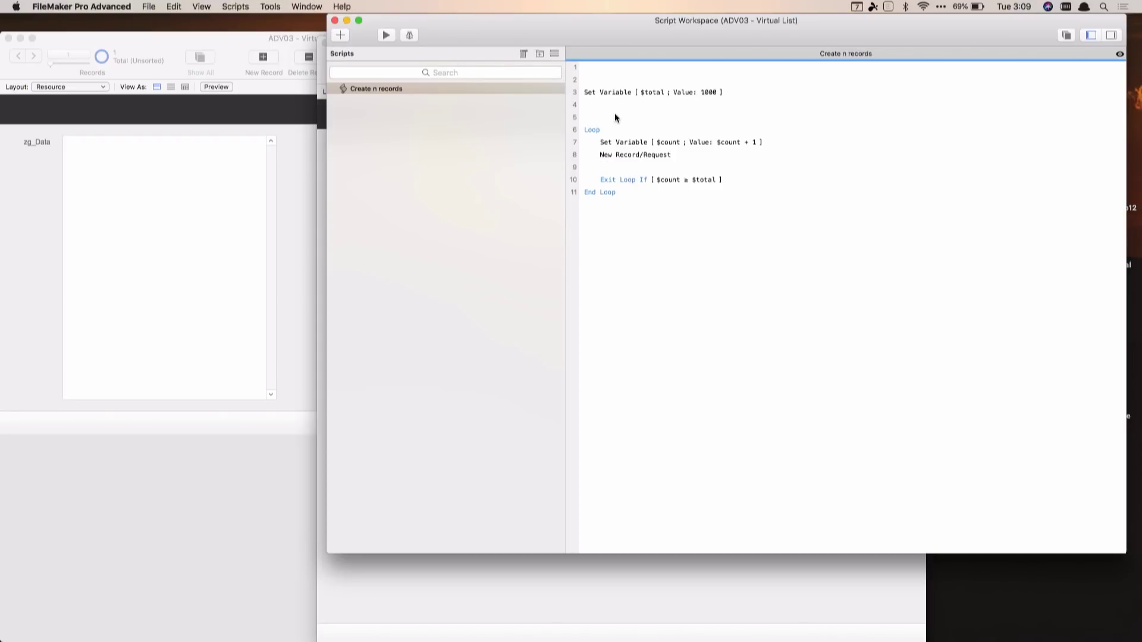
left_click(387, 36)
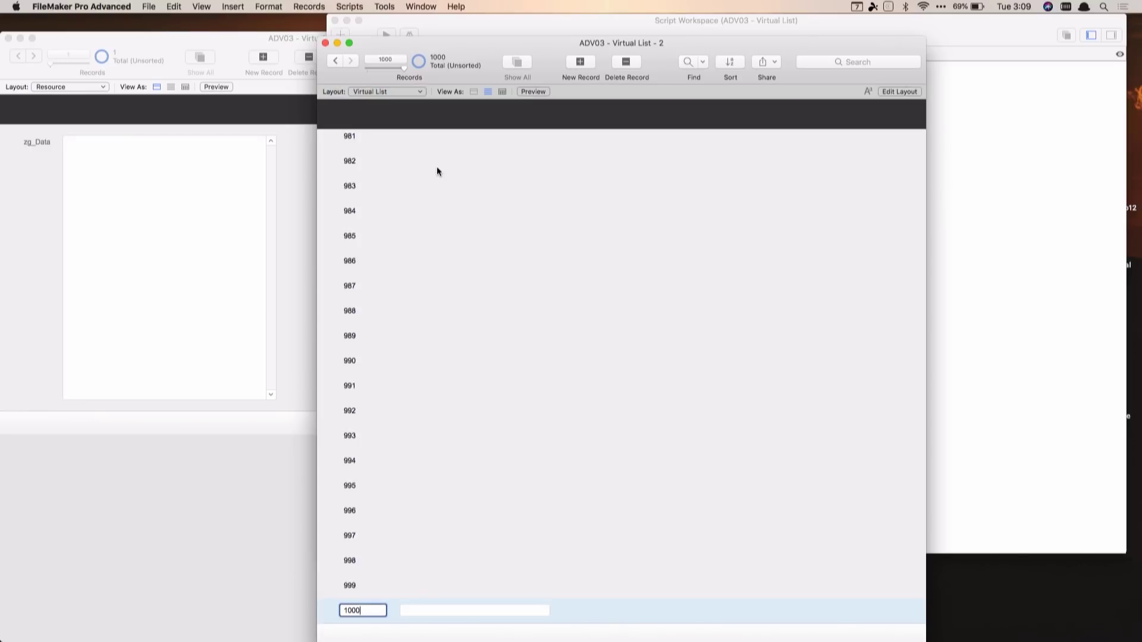
scroll(704, 426, "up", 20)
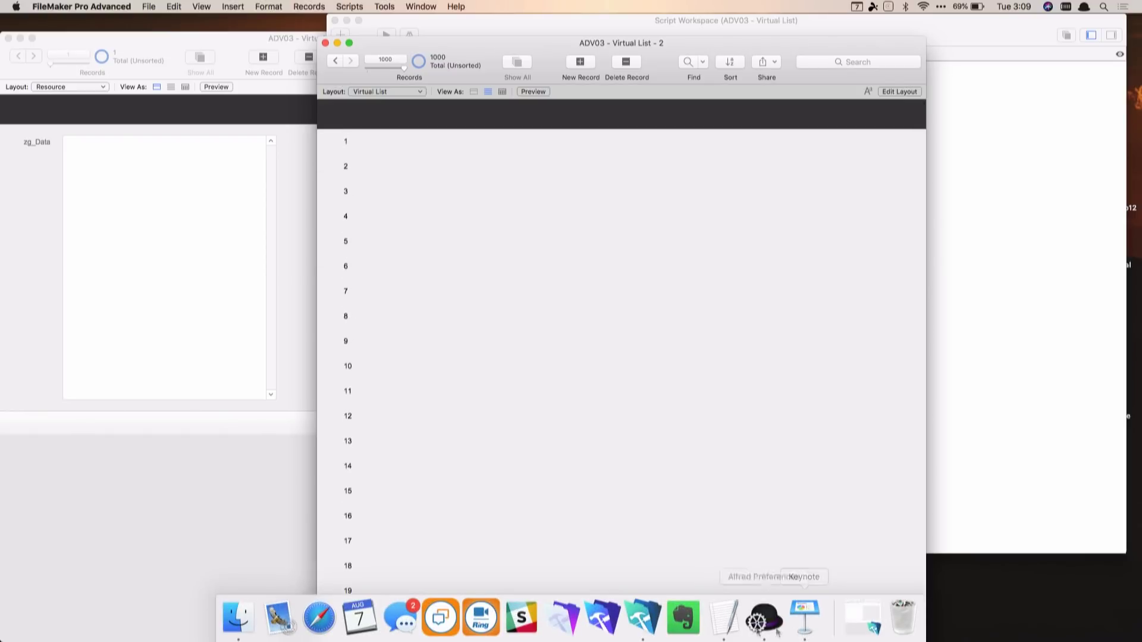
Step: Copy the full text of the Data 1 file from TextEdit into the zg_Data field on the Resource layout
left_click(725, 630)
left_click_drag(301, 173, 317, 173)
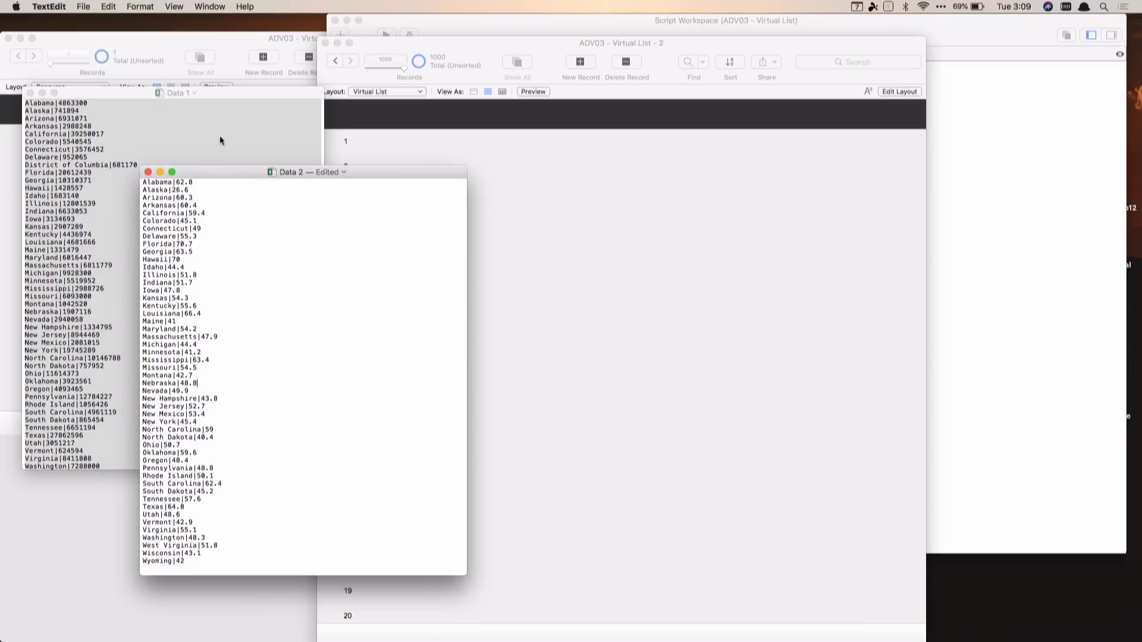
left_click(170, 152)
key("super+a")
left_click(547, 262)
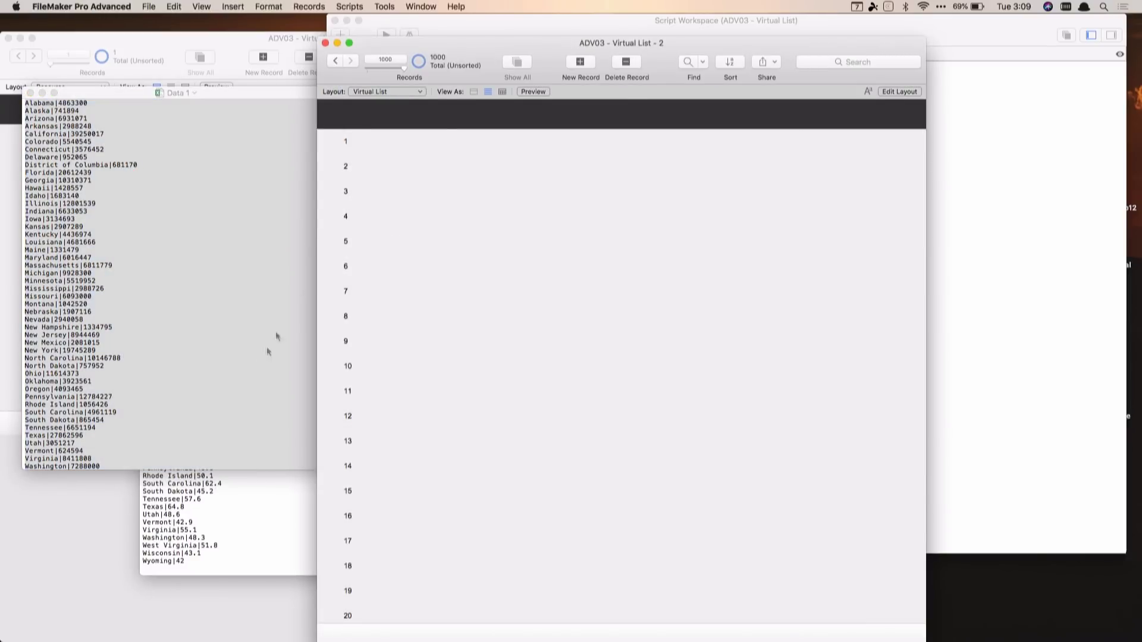
left_click(103, 505)
left_click(109, 283)
key("super+v")
Step: Refresh the Virtual List window to load the pasted data
left_click(629, 251)
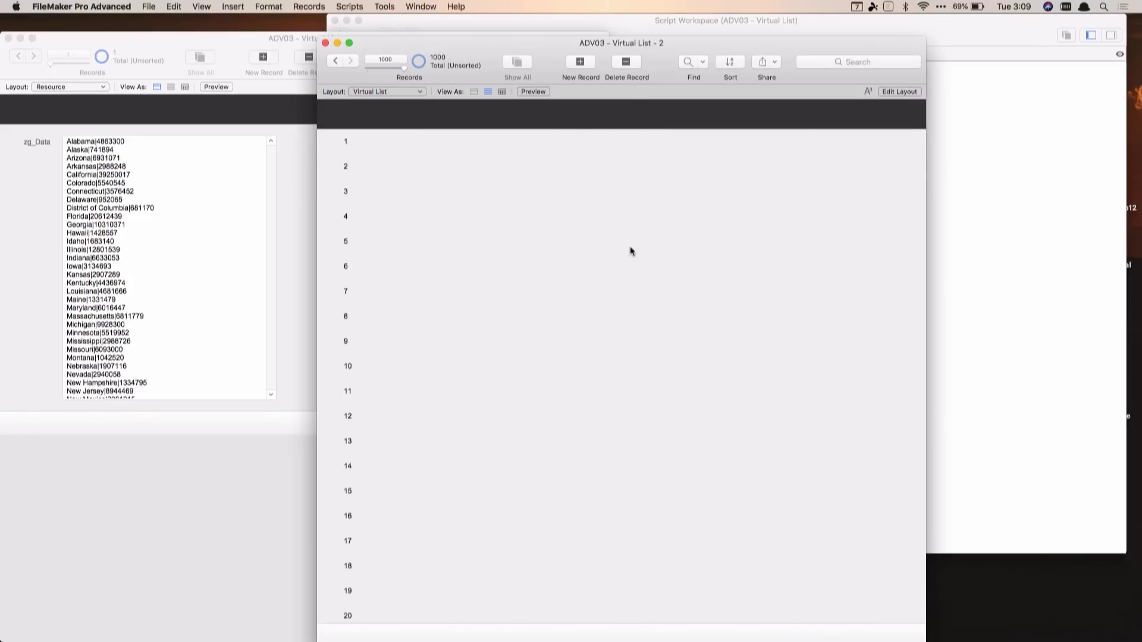
left_click(310, 5)
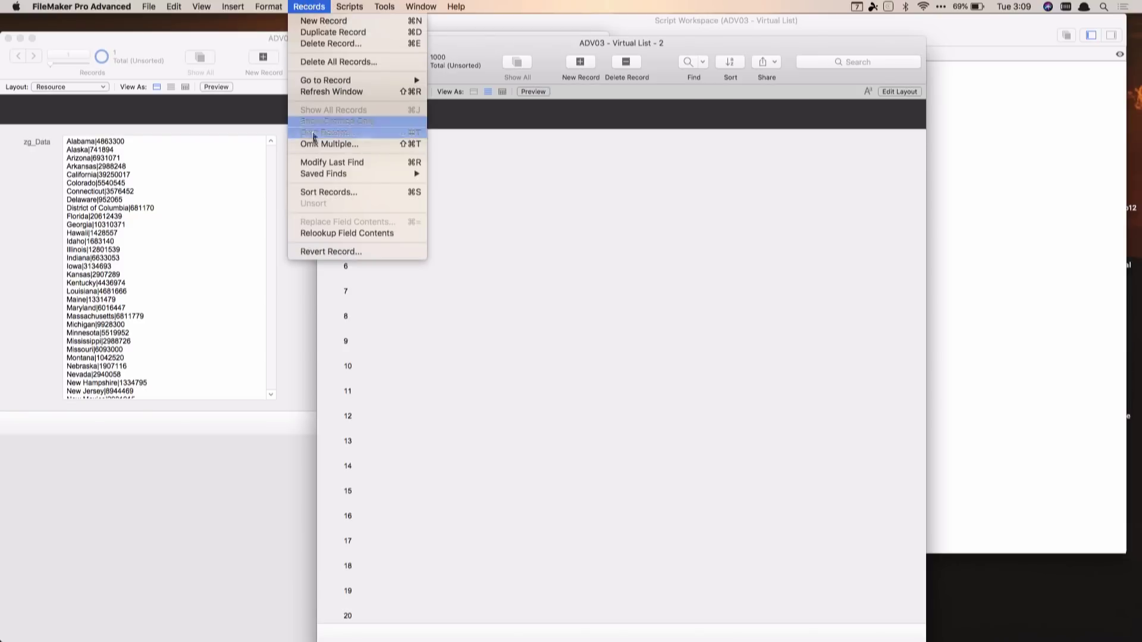
left_click(320, 93)
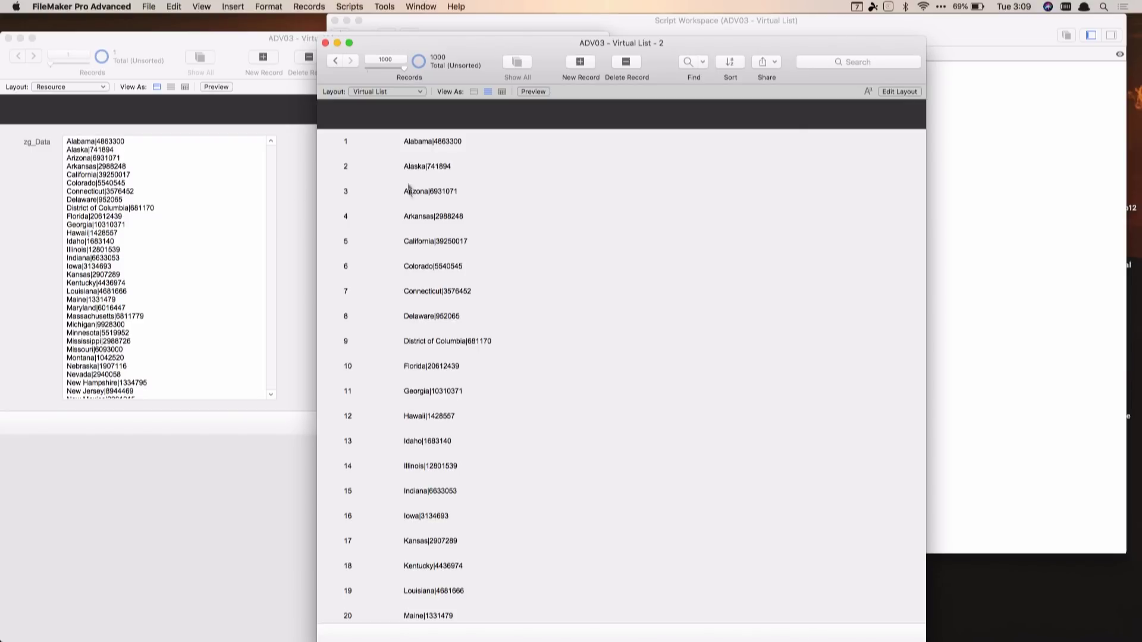
Step: Move the Texas line in zg_Data to its own line above Alabama
left_click(224, 259)
left_click(223, 259)
scroll(222, 254, "down", 5)
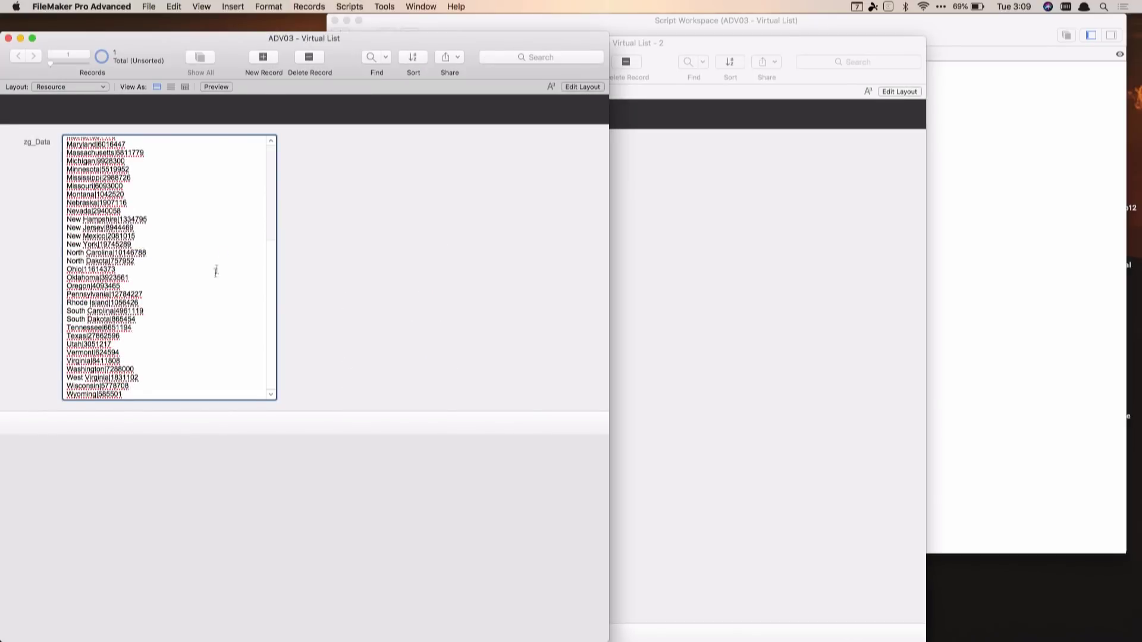
left_click_drag(137, 335, 58, 336)
key("super+c")
key("BackSpace")
scroll(75, 178, "up", 5)
key("super+a")
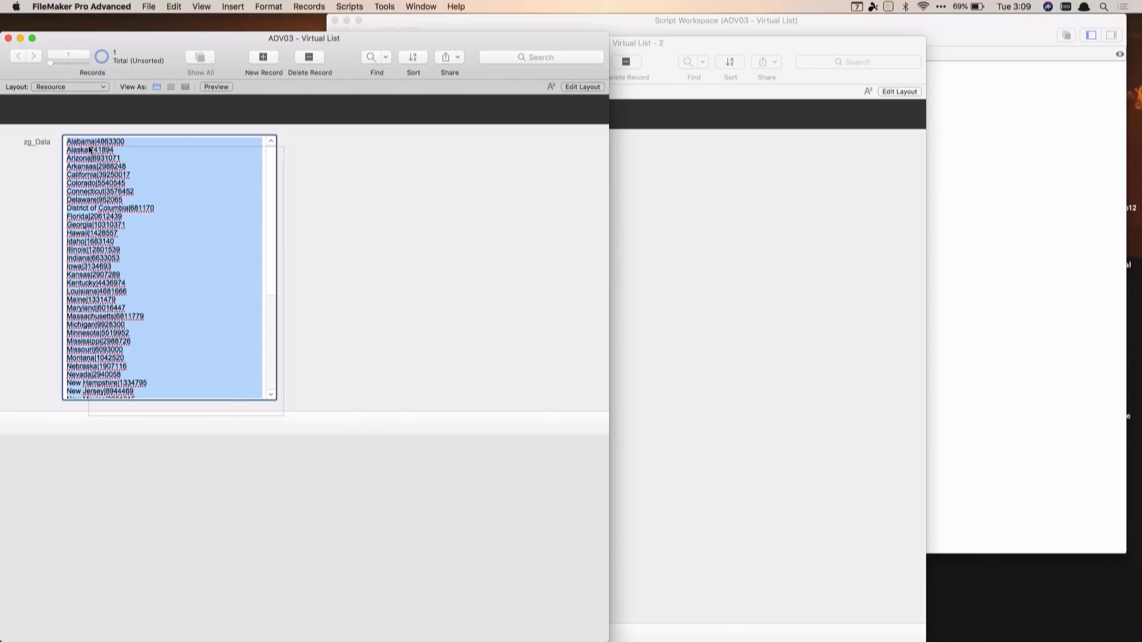
key("Left")
key("super+v")
key("Return")
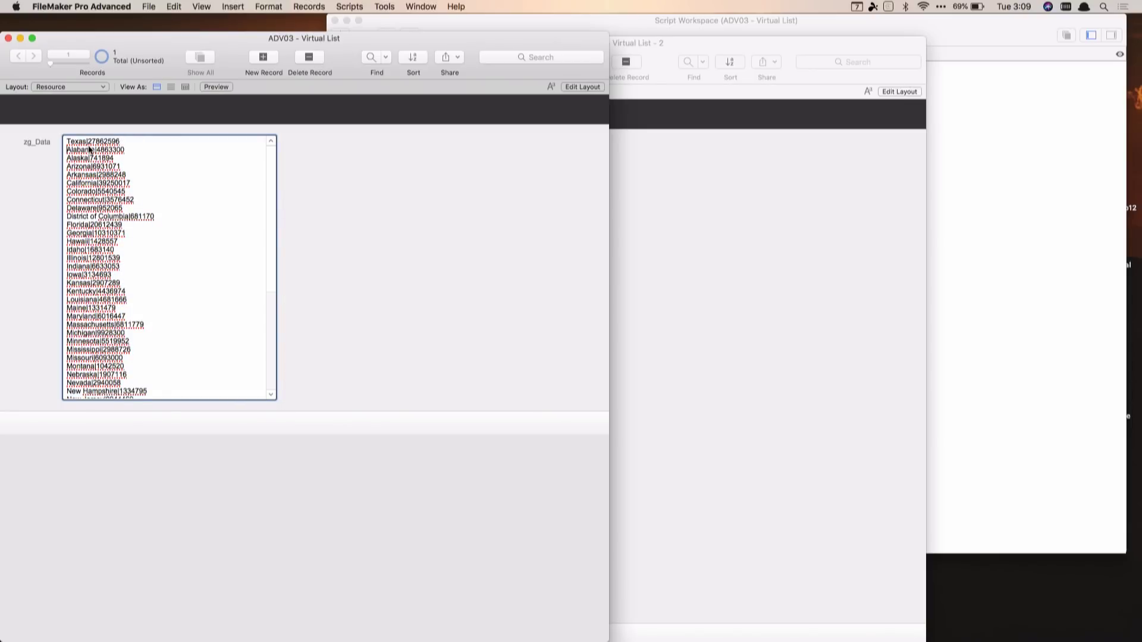
Step: Commit the reordered zg_Data text, refresh the Virtual List window and select the Arkansas record
left_click(279, 177)
left_click(696, 201)
left_click(308, 6)
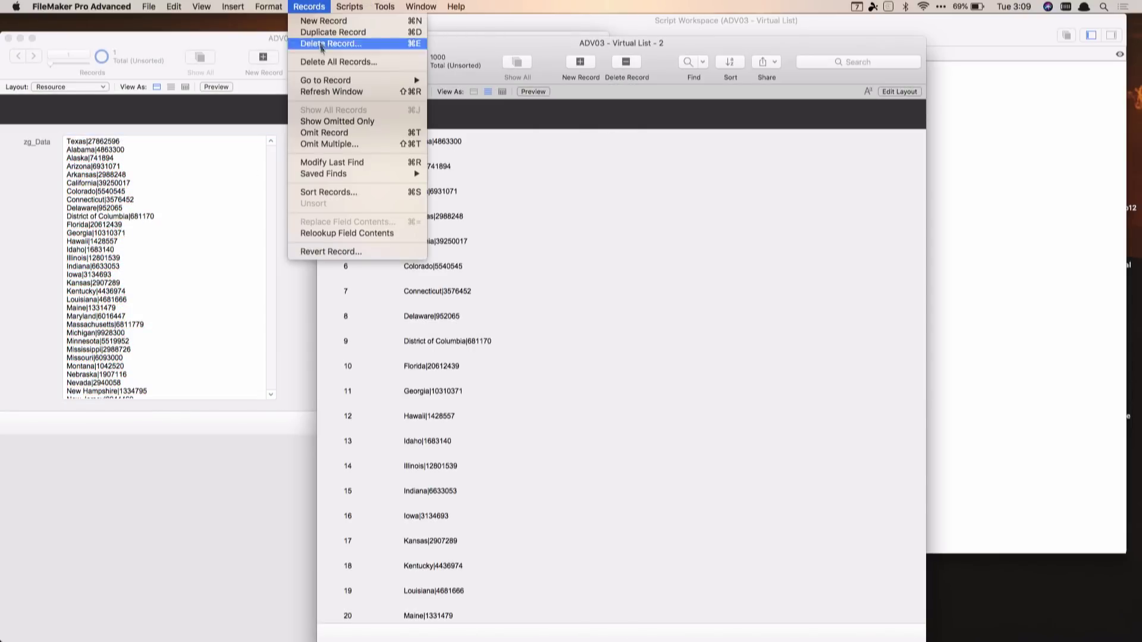
left_click(320, 92)
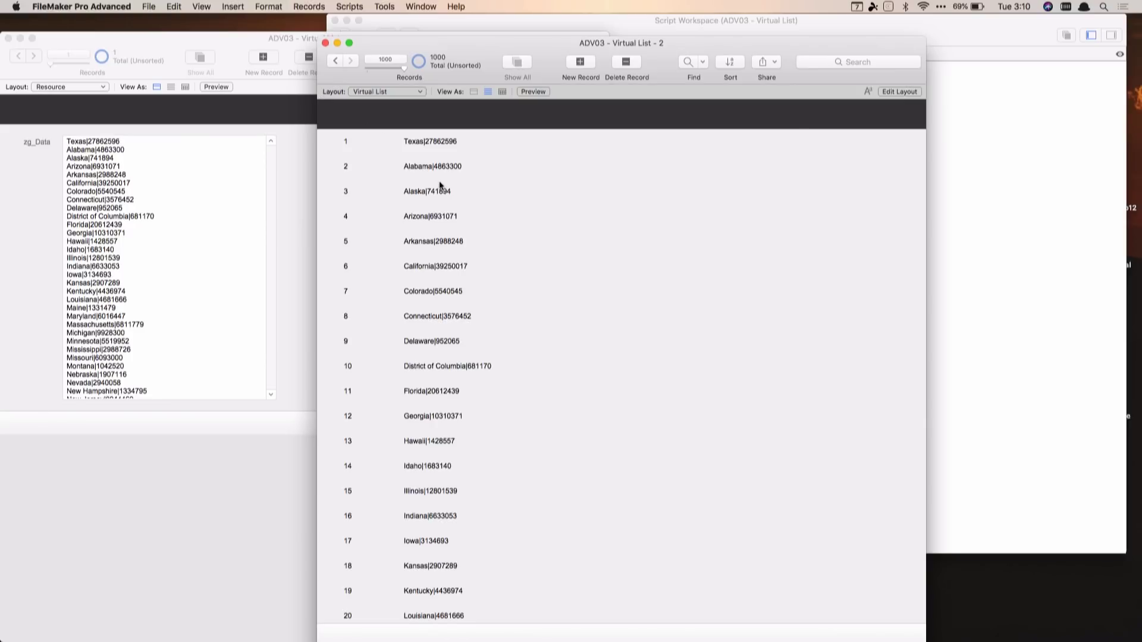
left_click(436, 241)
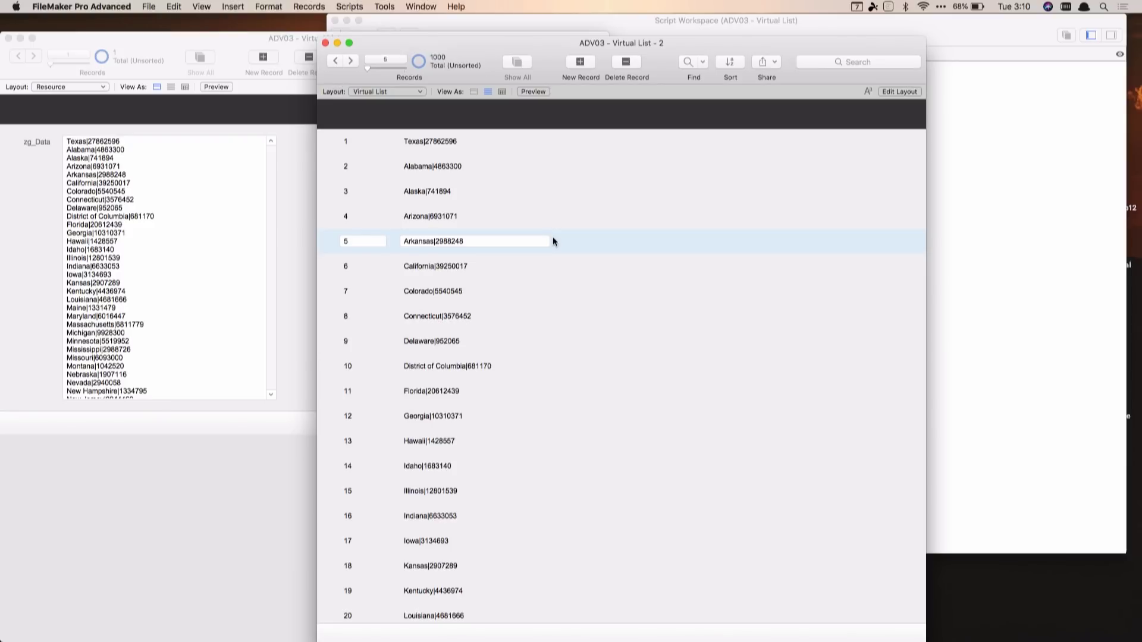
Step: Create a calculation field named StateName in the VL table, leaving its formula empty
key("super+shift+d")
left_click(384, 157)
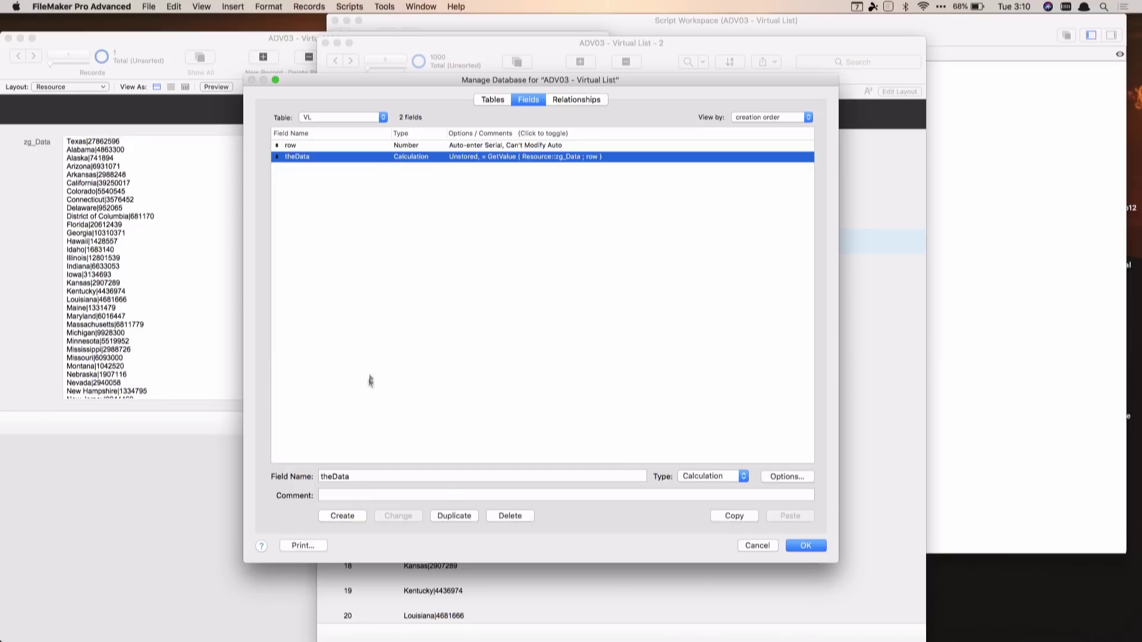
double_click(355, 473)
key("BackSpace")
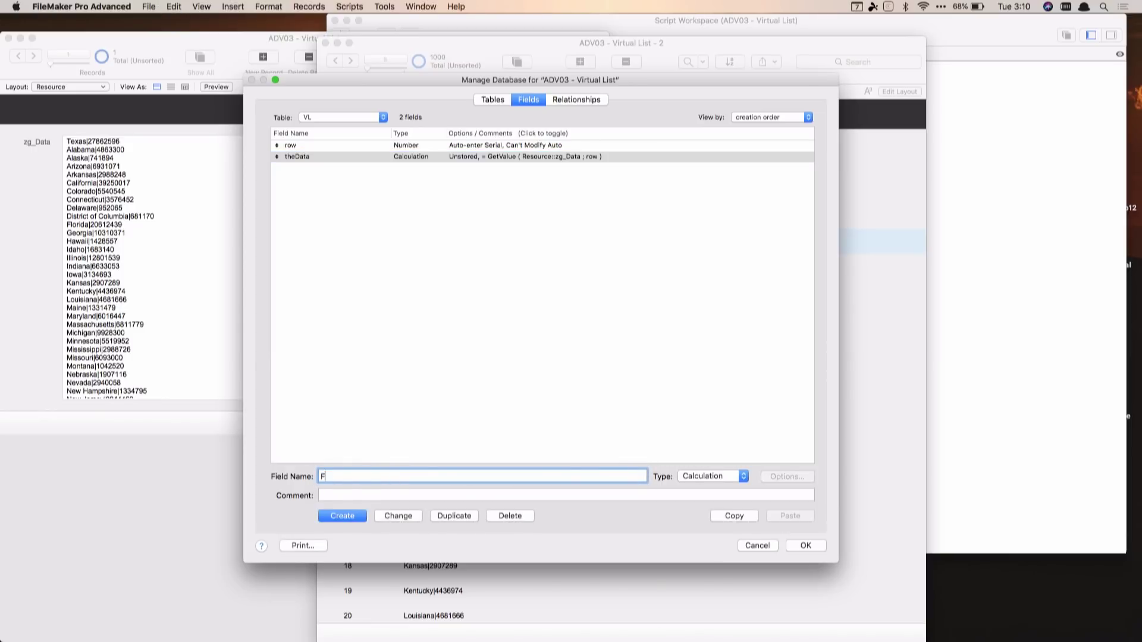
type("StateName")
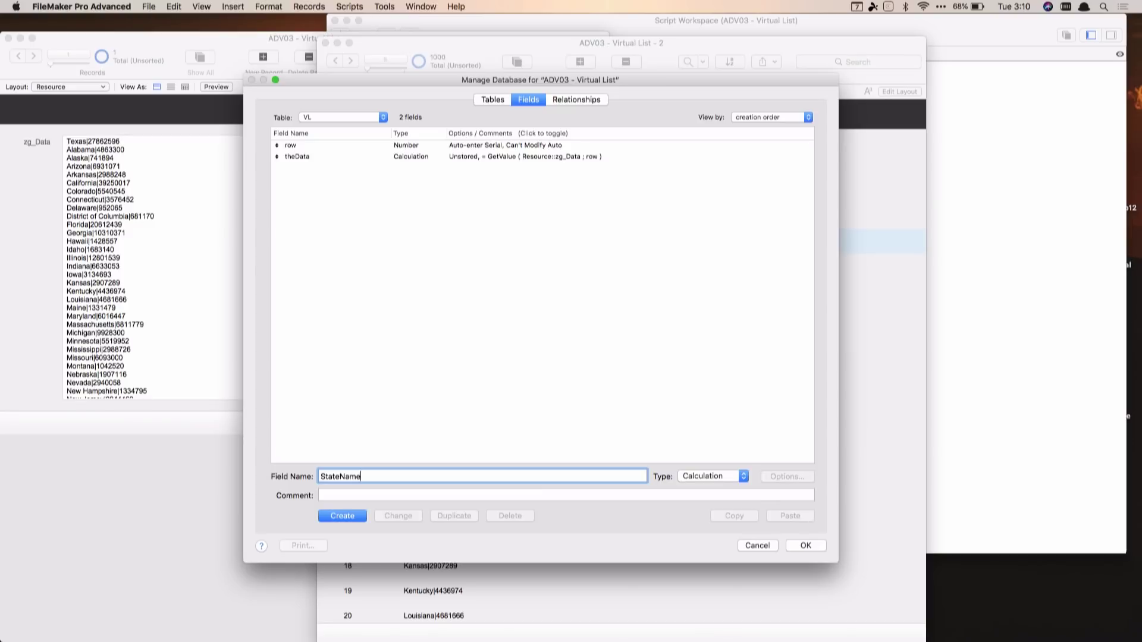
key("Return")
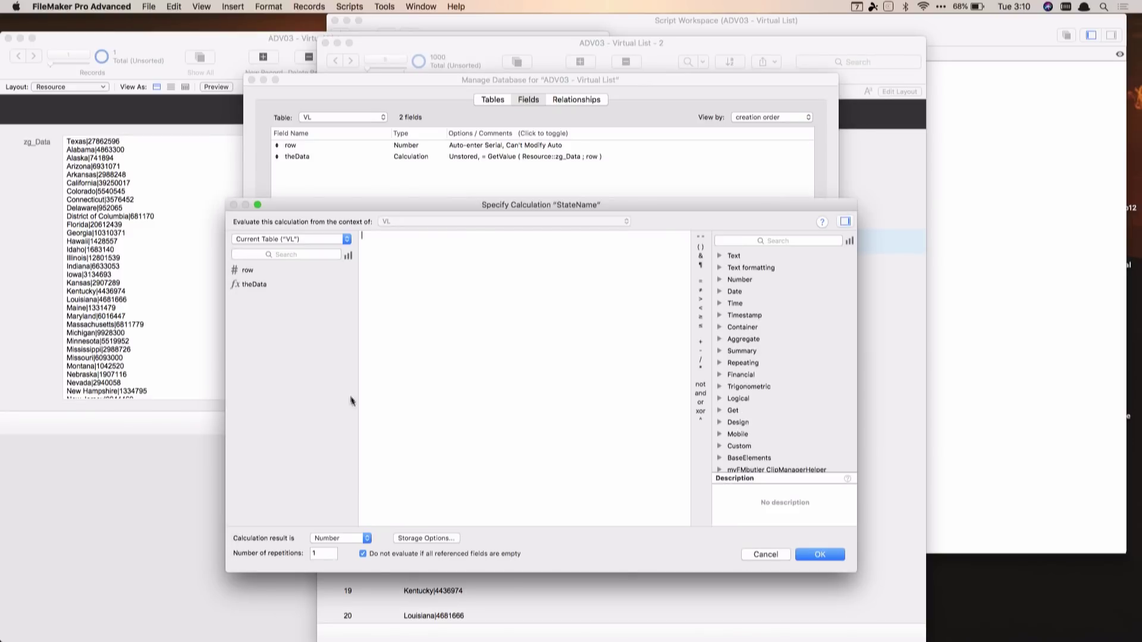
left_click(812, 554)
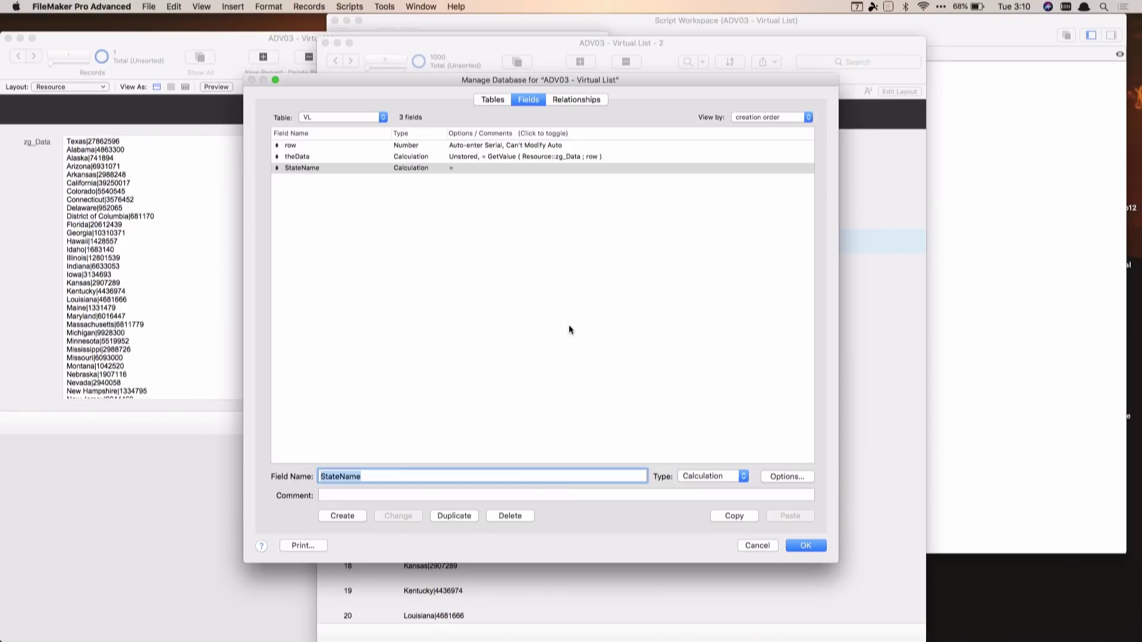
Step: Change theData's formula to Substitute ( GetValue ( Resource::zg_Data ; row ) ; "|" ; ¶ ), save the database changes and inspect the Arkansas record's theData field
left_click(559, 157)
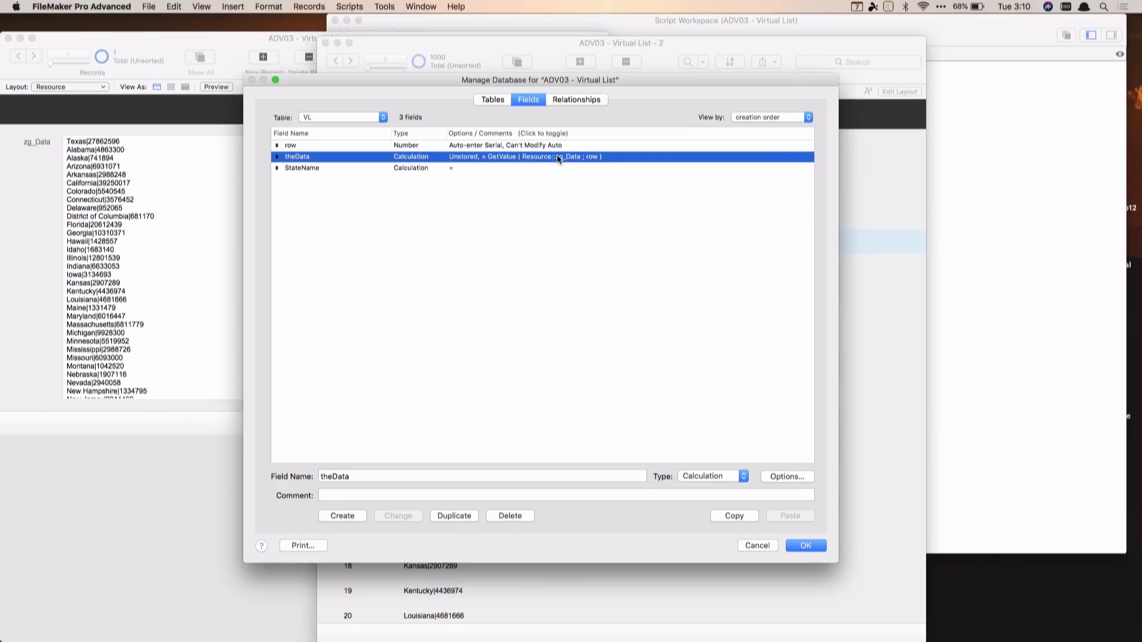
double_click(473, 156)
type("Substitute ( GetValue ( Resource::zg_Data ; row")
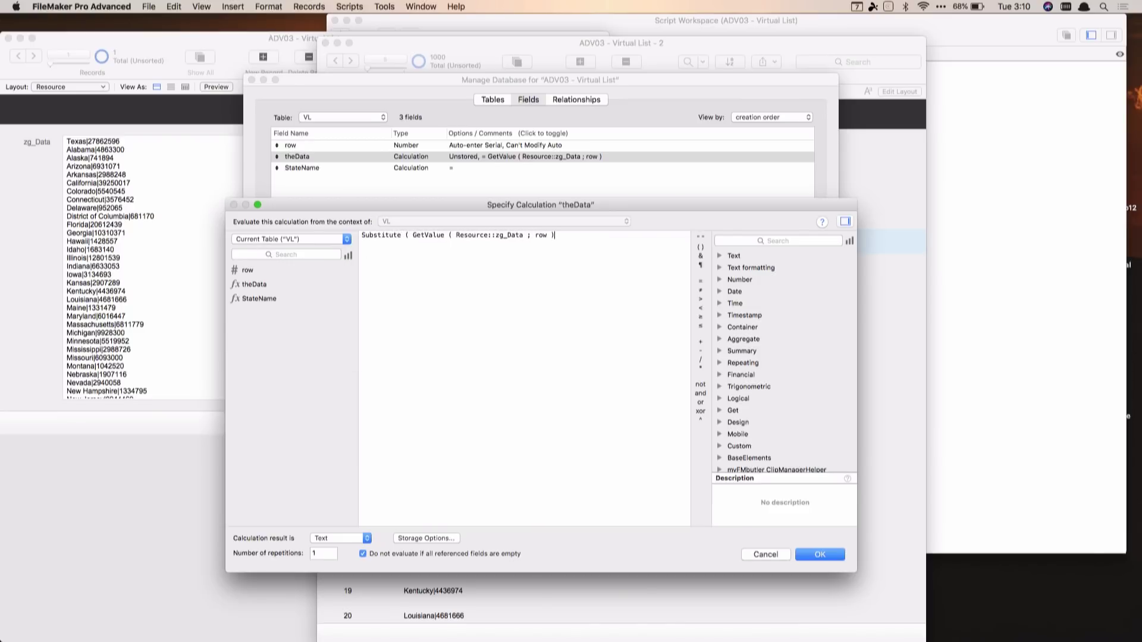
type("\"|\" ; ¶ )")
left_click(819, 554)
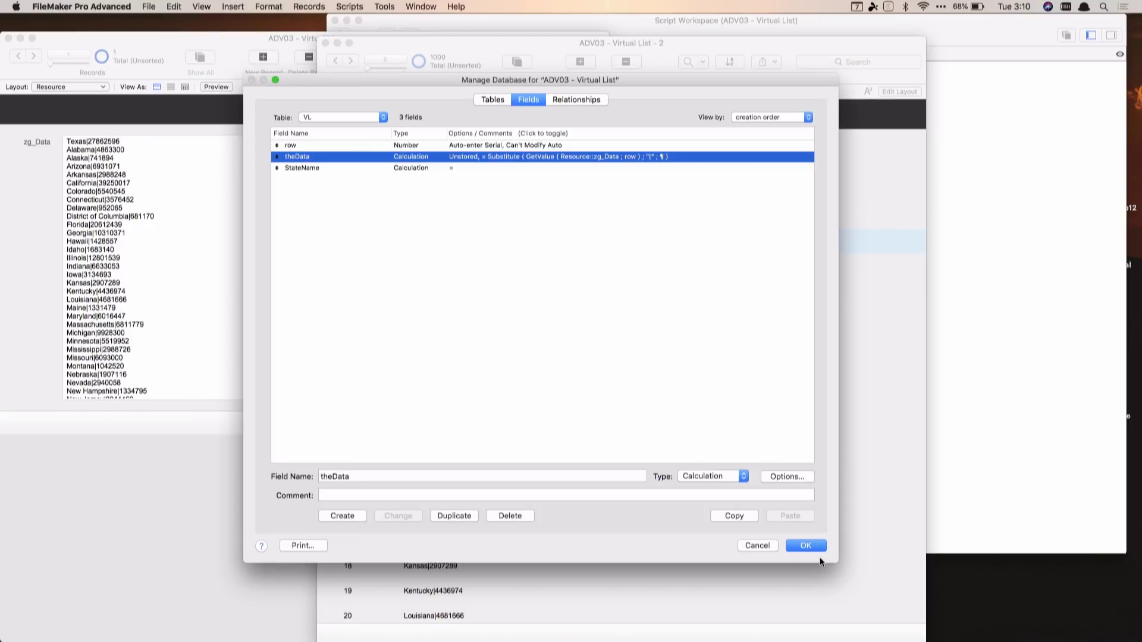
left_click(805, 545)
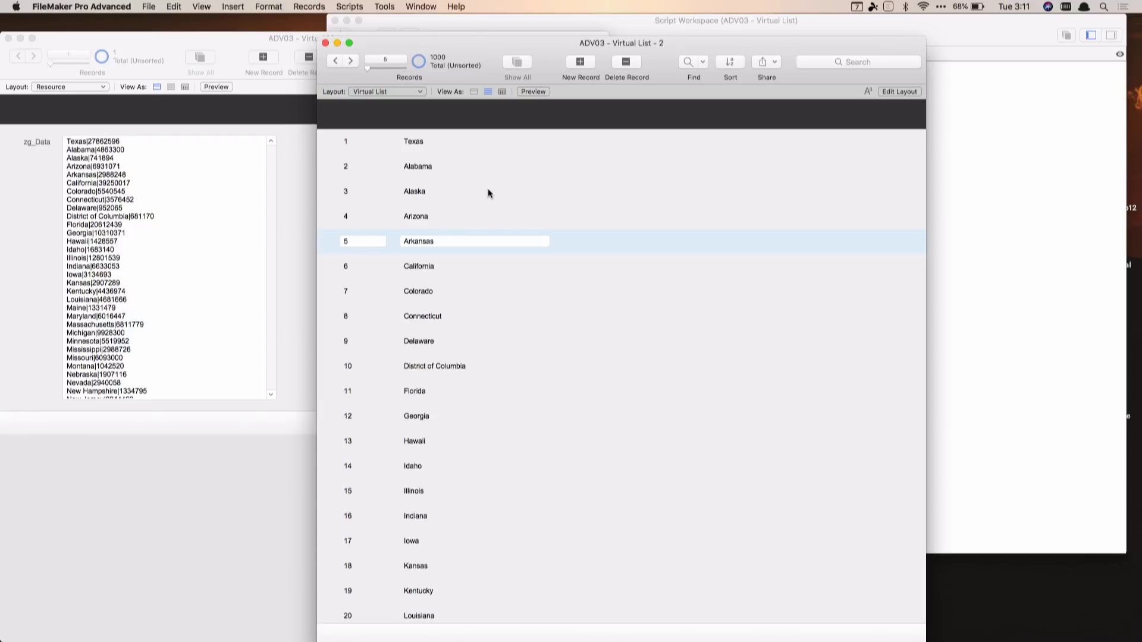
left_click(434, 242)
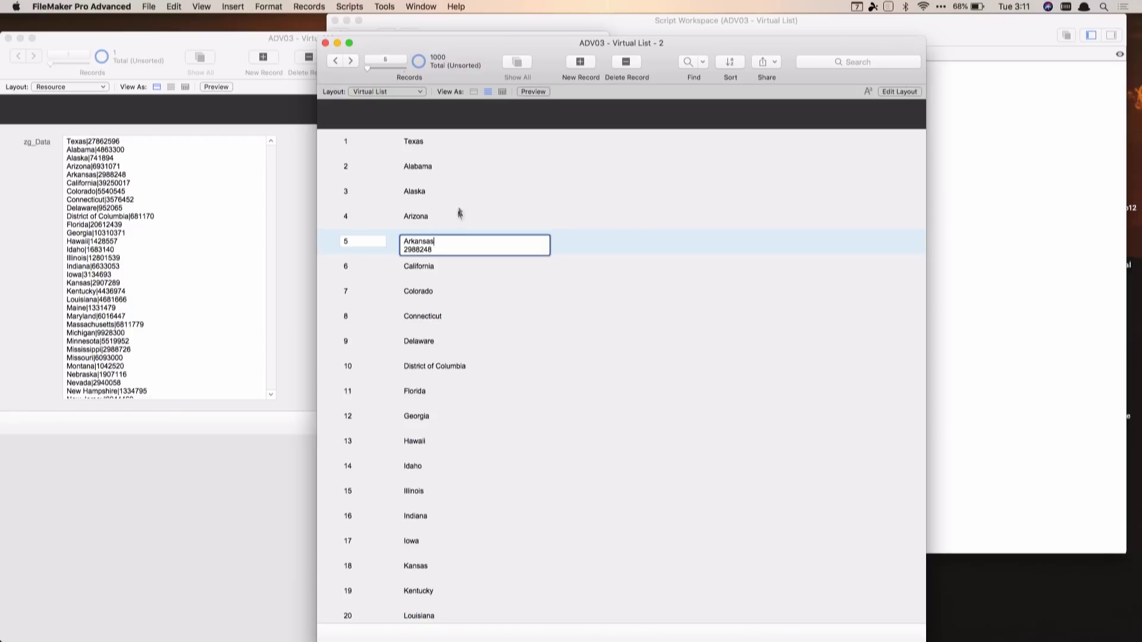
Step: Define the StateName field's formula as GetValue ( theData ; 1 )
key("super+shift+d")
double_click(418, 167)
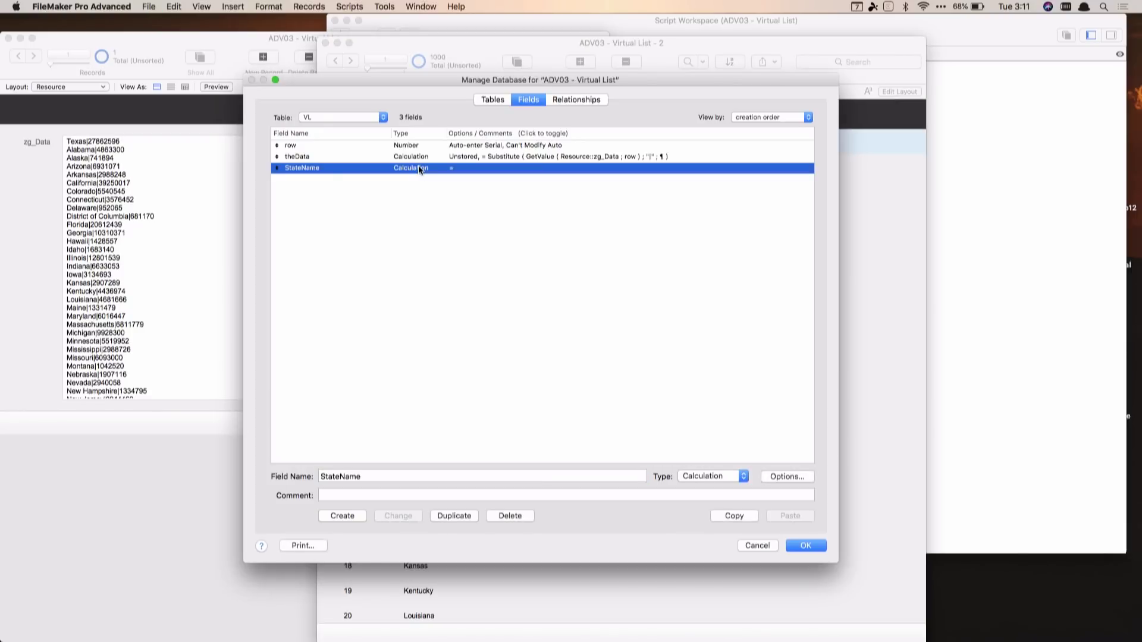
type("getvalue (")
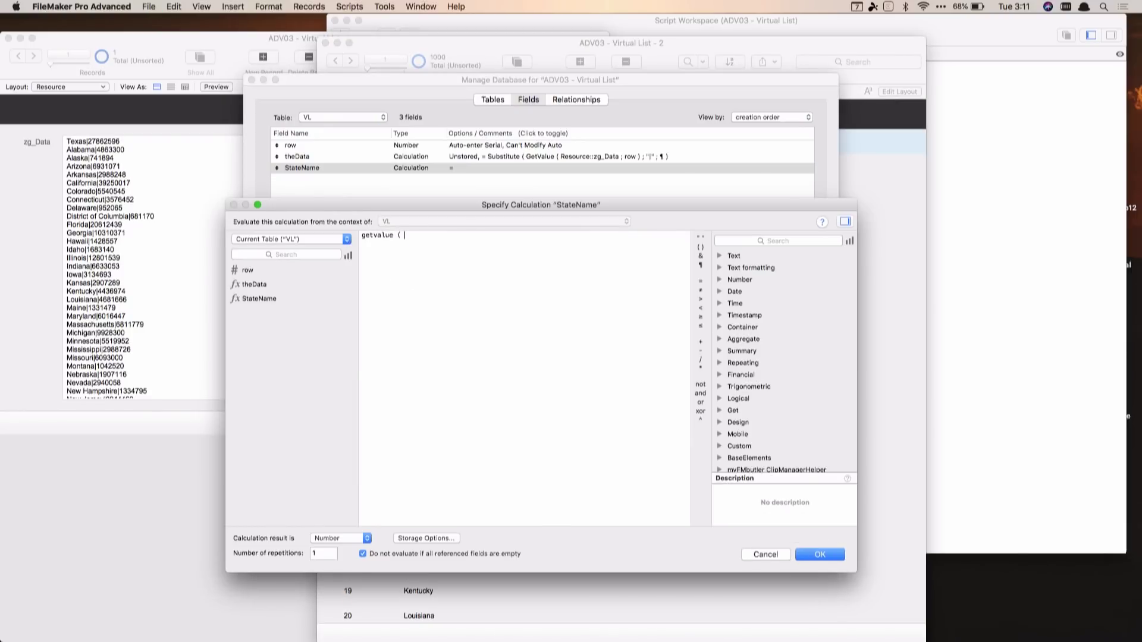
double_click(258, 284)
type("; ")
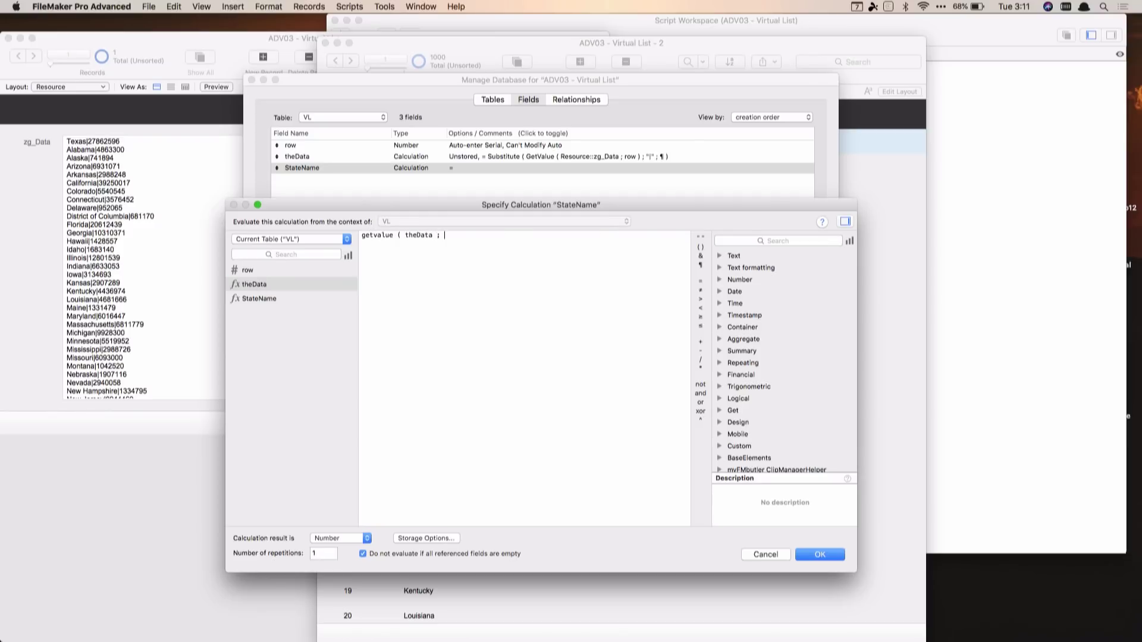
type("1 )")
Step: Set the StateName calculation result to Text, with its results not stored, and save the calculation
left_click(340, 538)
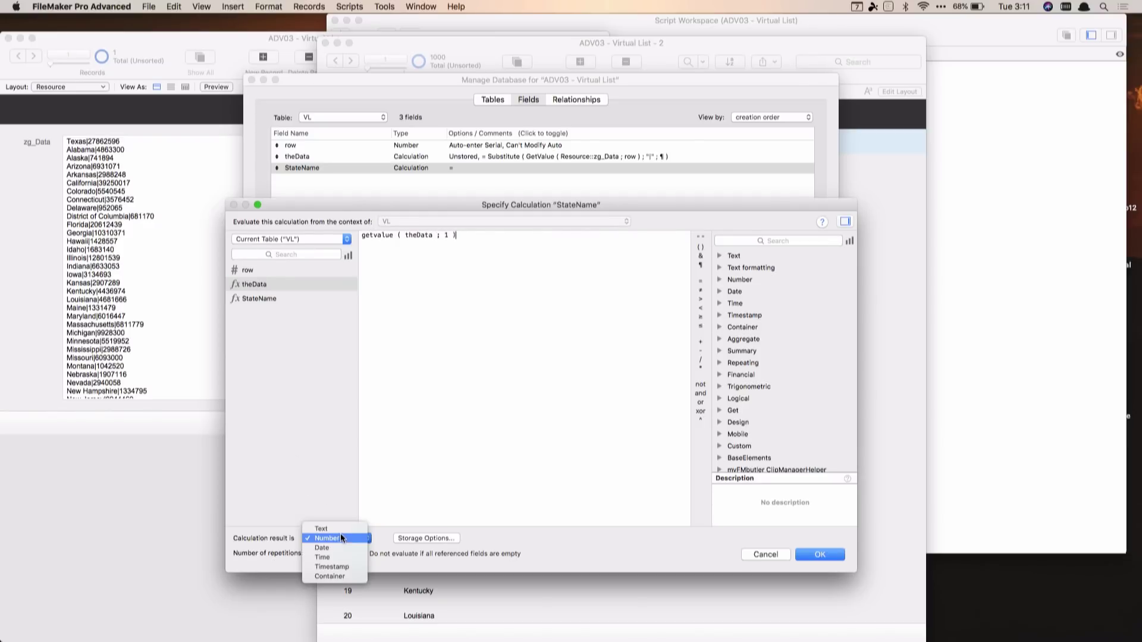
left_click(341, 533)
left_click(432, 538)
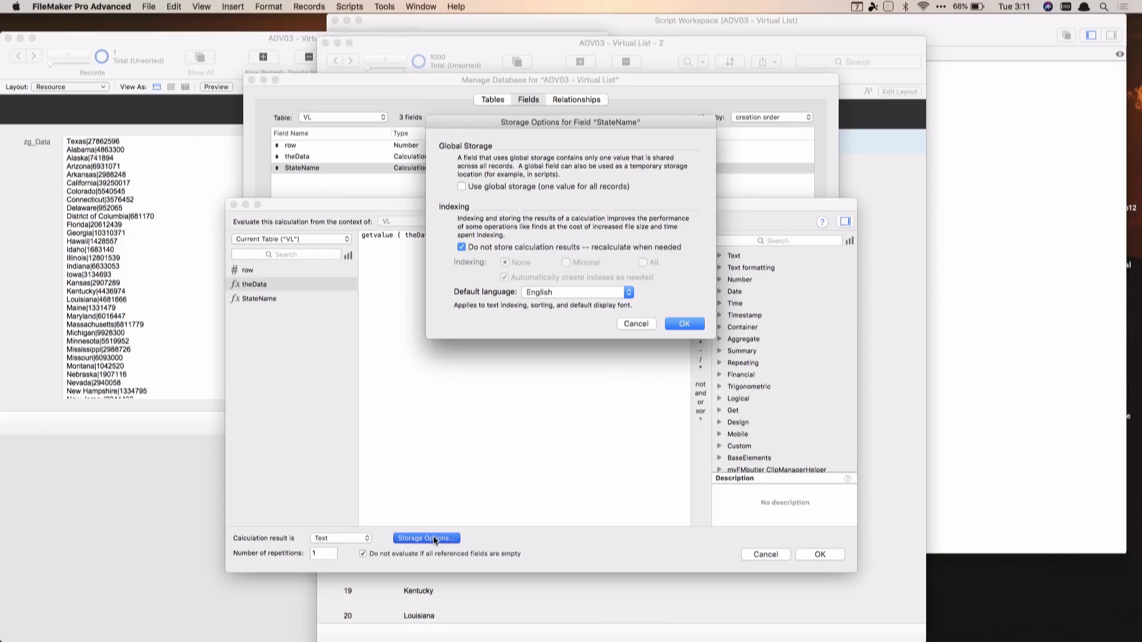
key("Return")
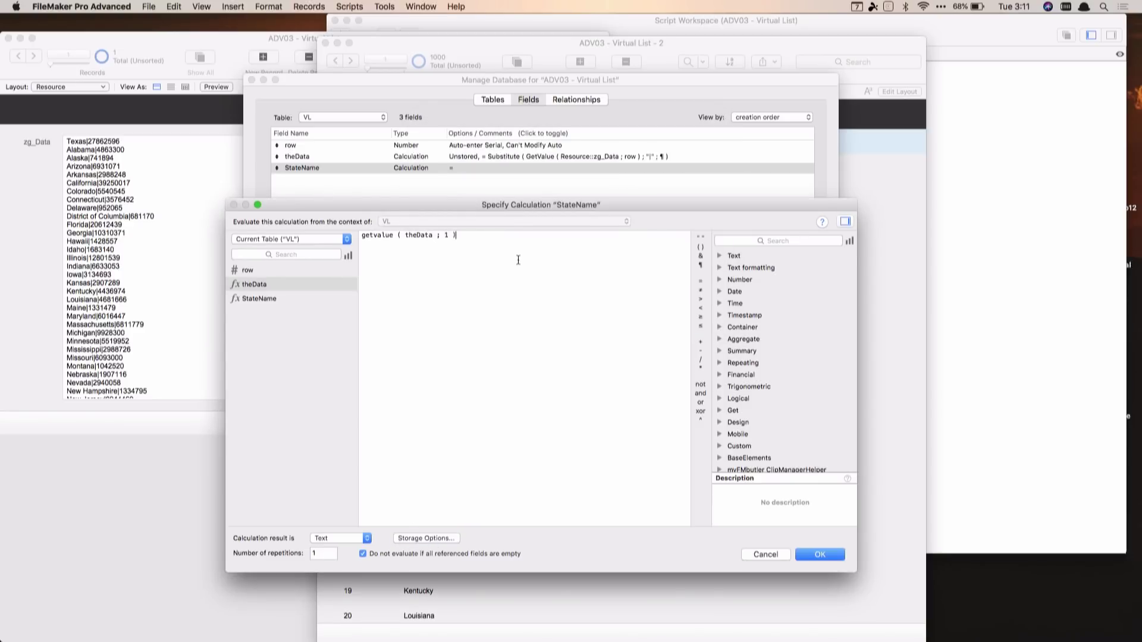
key("Return")
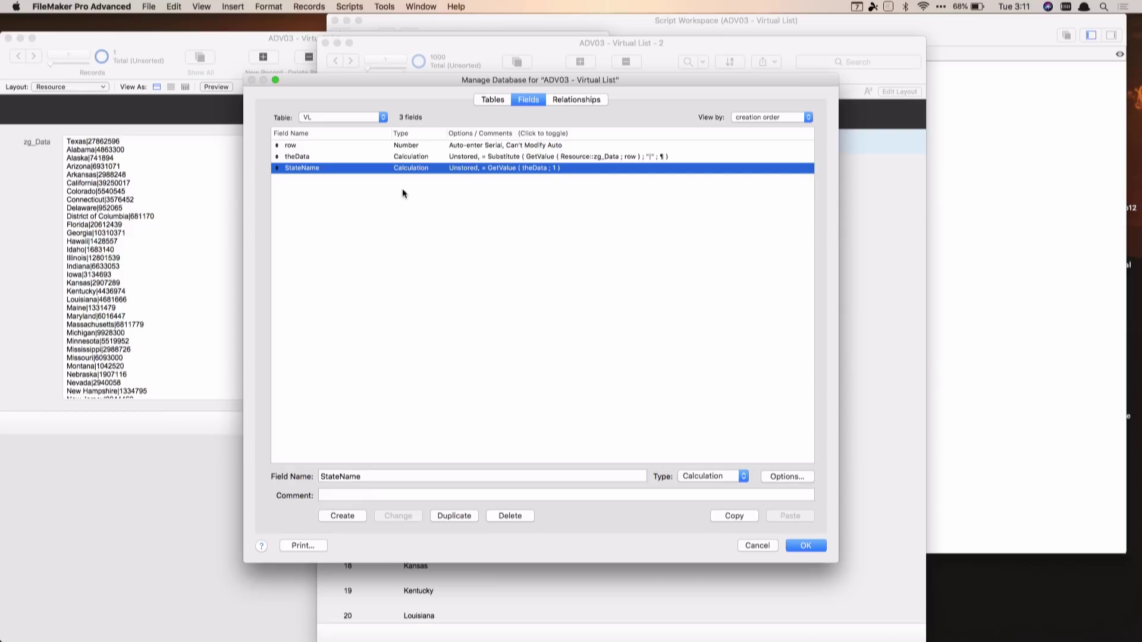
Step: Create another calculation field named Amount in the VL table
left_click(363, 478)
key("super+a")
type("Amonu")
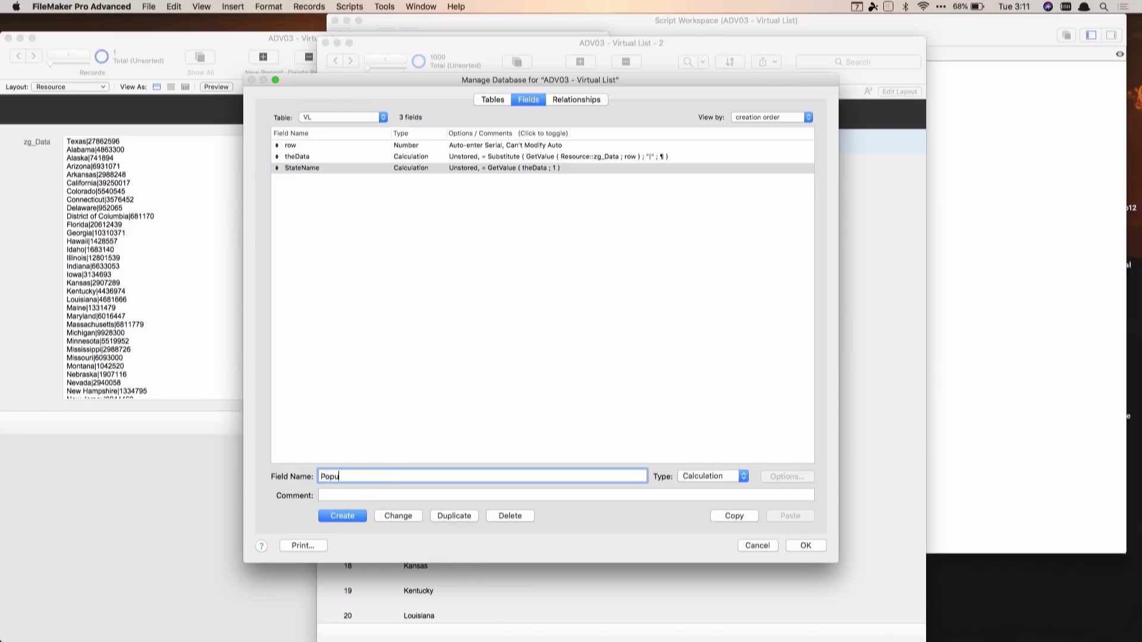
key("BackSpace")
key("BackSpace")
key("BackSpace")
key("BackSpace")
type("mount")
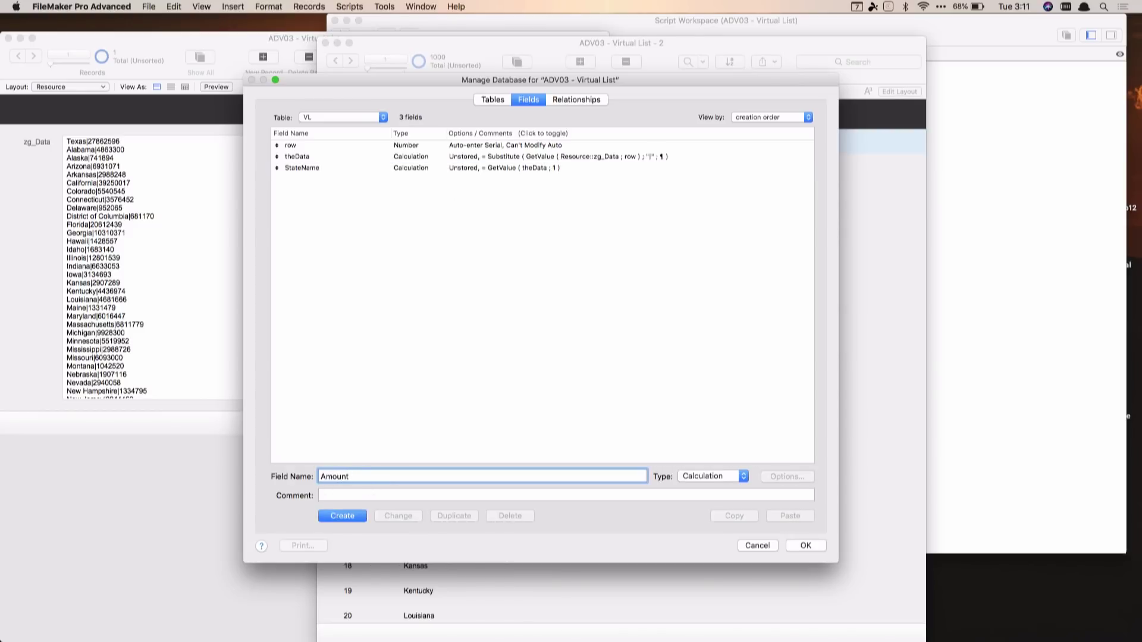
key("Return")
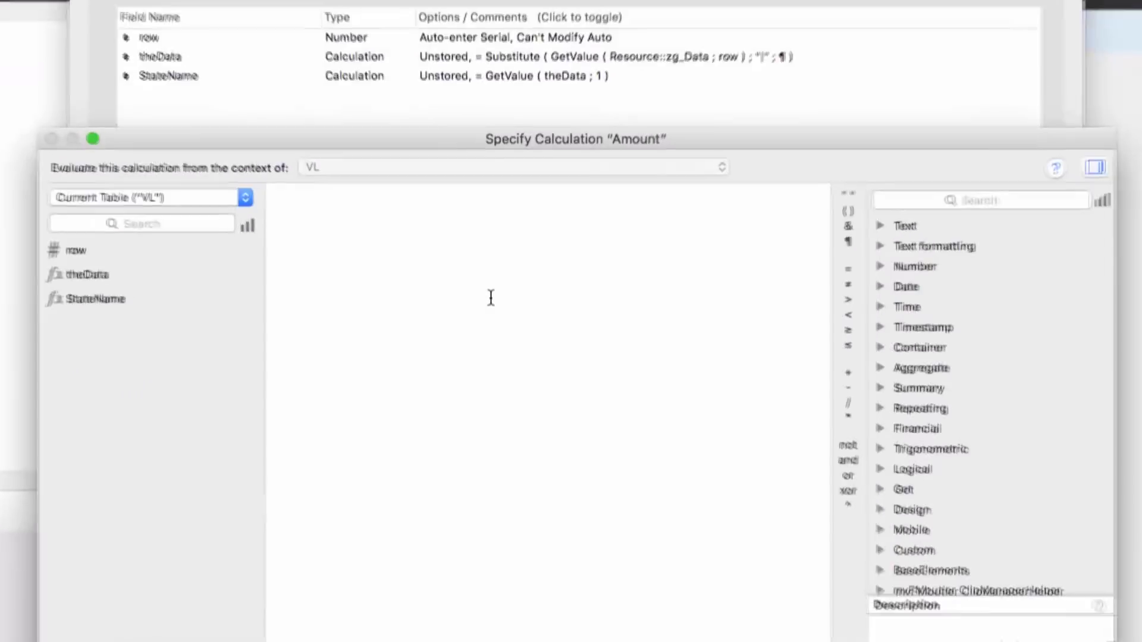
Step: Define Amount as GetValue ( theData ; 2 ) with a Number result and save the database changes
type("getValue ( theD")
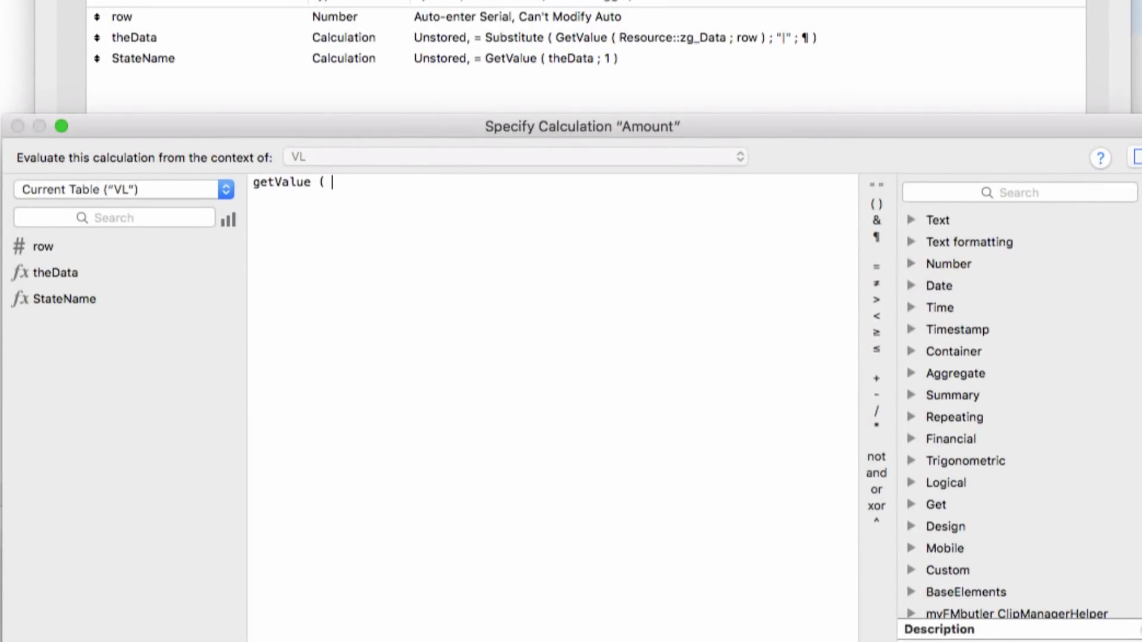
type("ata ; 2 _)")
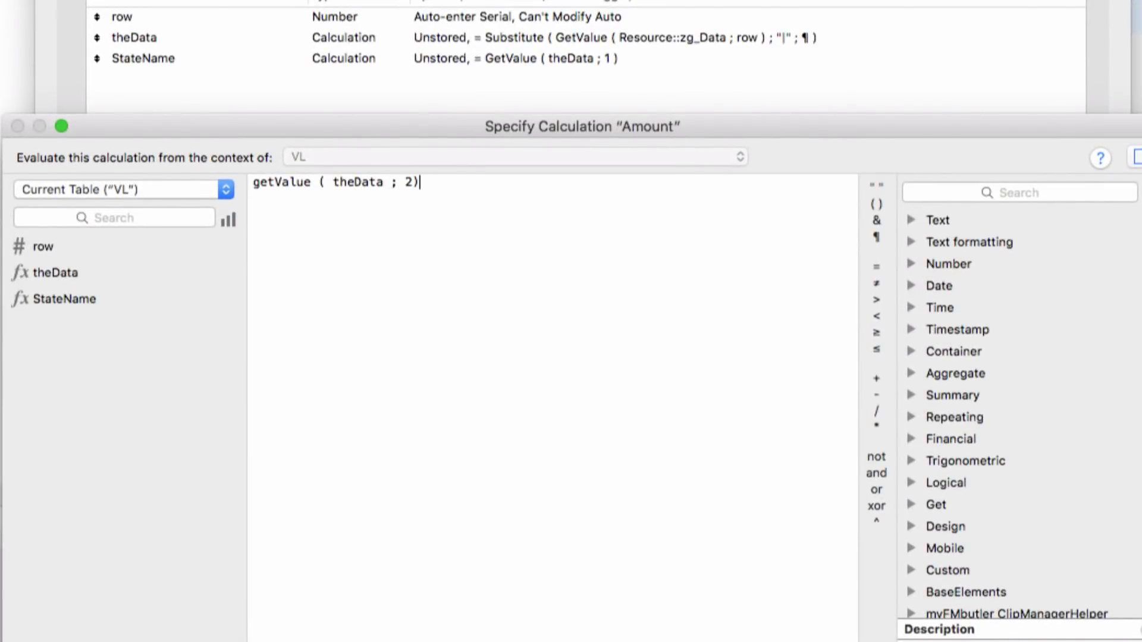
key("BackSpace")
key("BackSpace")
type(")")
key("Return")
double_click(498, 87)
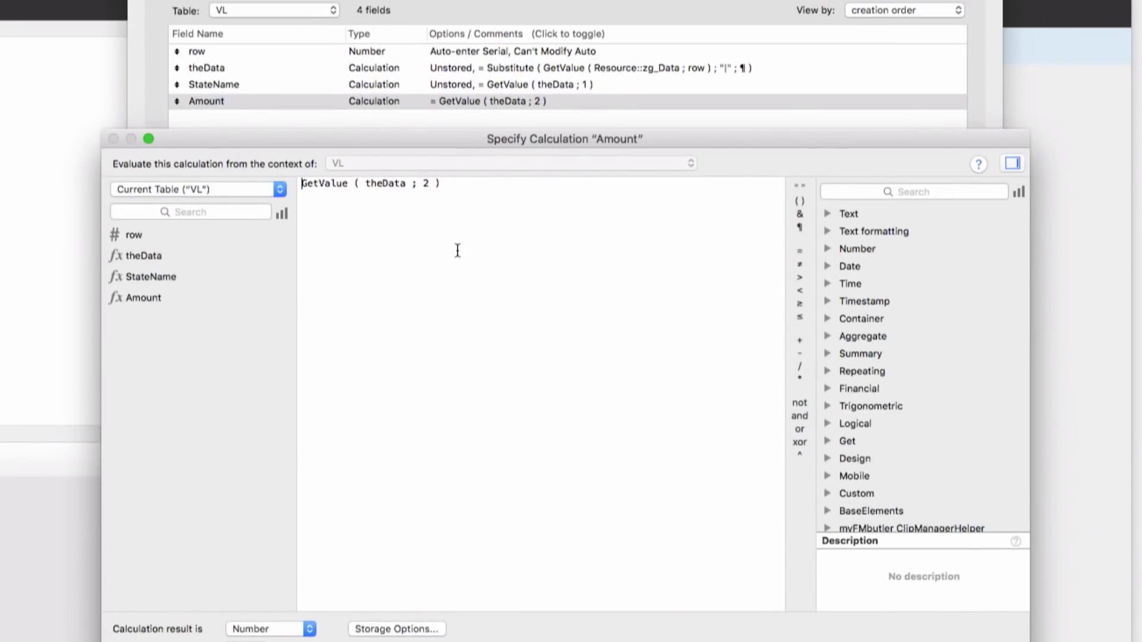
key("Return")
left_click(954, 637)
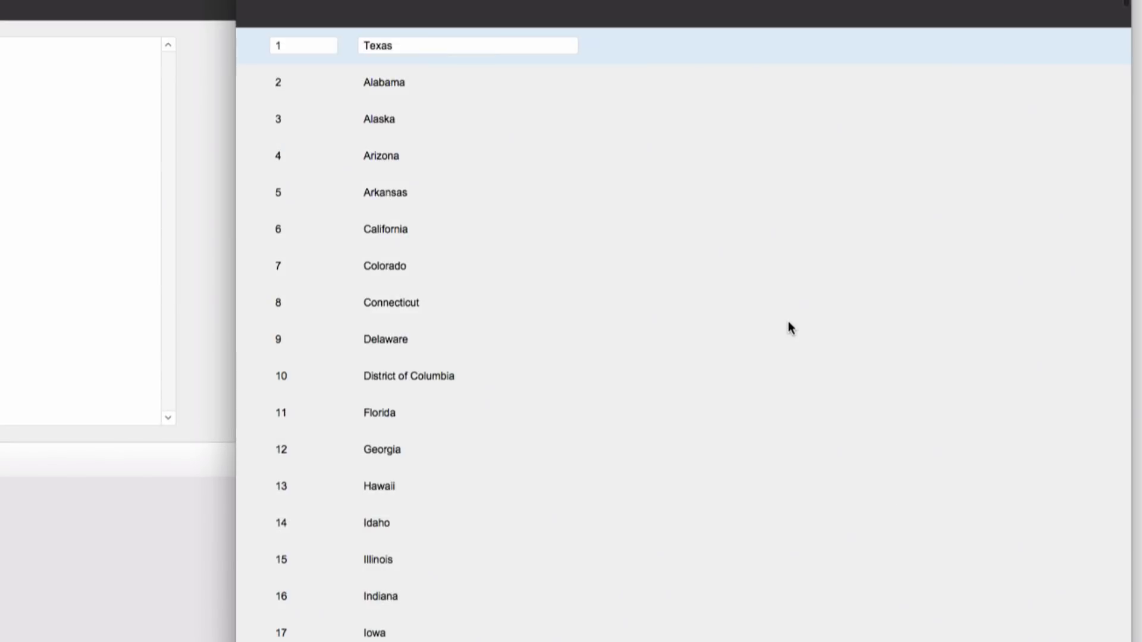
Step: Duplicate the theData field across the row on the Virtual List layout and assign StateName to the copy beside it
key("super+l")
left_click(494, 43)
double_click(494, 43)
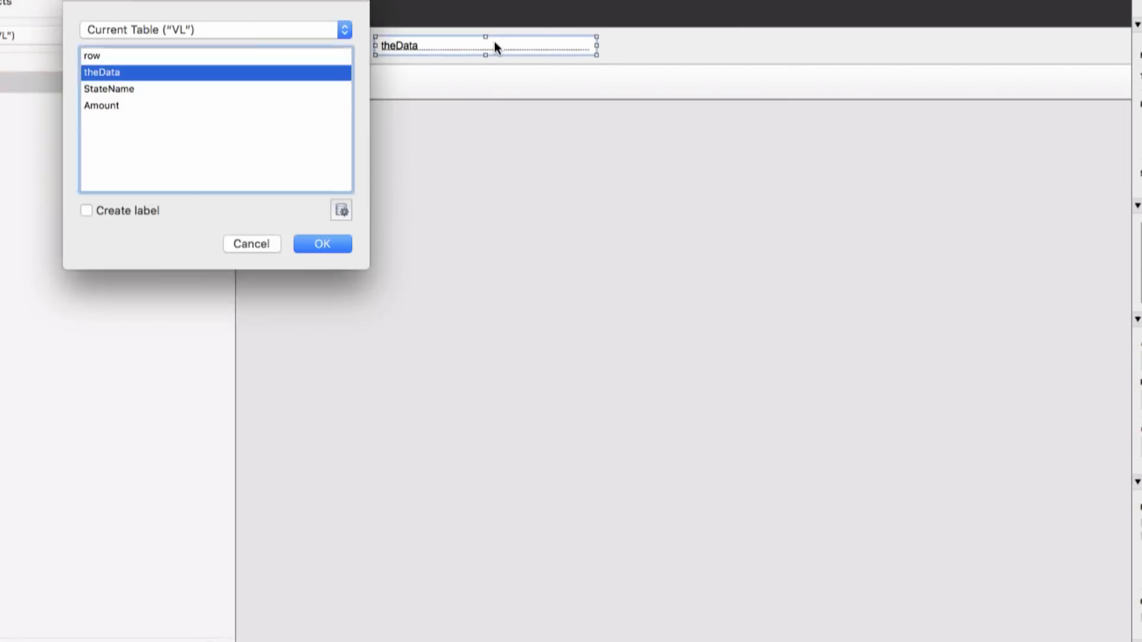
key("Escape")
left_click_drag(454, 47, 923, 54)
double_click(691, 44)
left_click(249, 89)
key("Return")
Step: Assign the Amount field to the last copy in the layout row and return to Browse mode
double_click(922, 48)
left_click(215, 124)
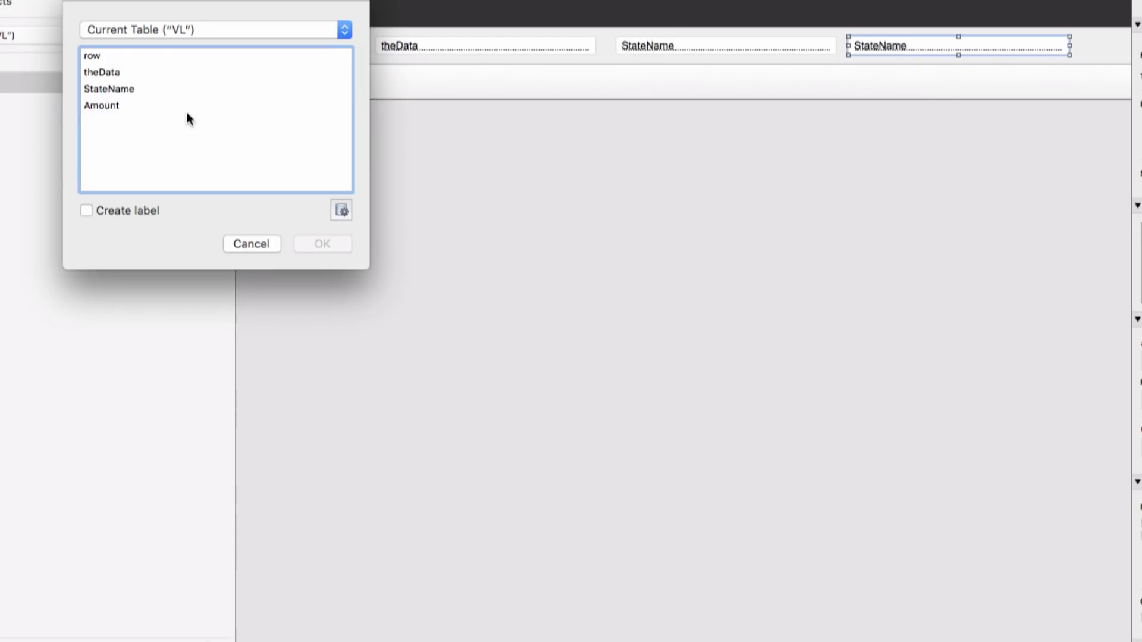
double_click(186, 110)
key("super+b")
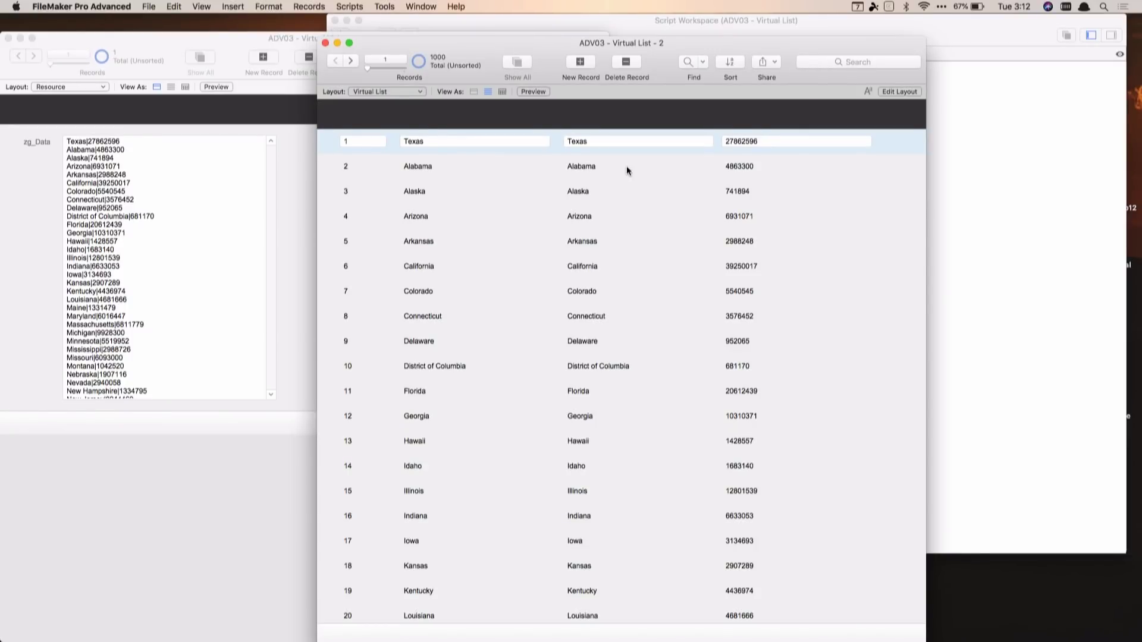
Step: Find the records whose StateName begins with t
key("super+f")
left_click(751, 145)
left_click(494, 143)
left_click(630, 141)
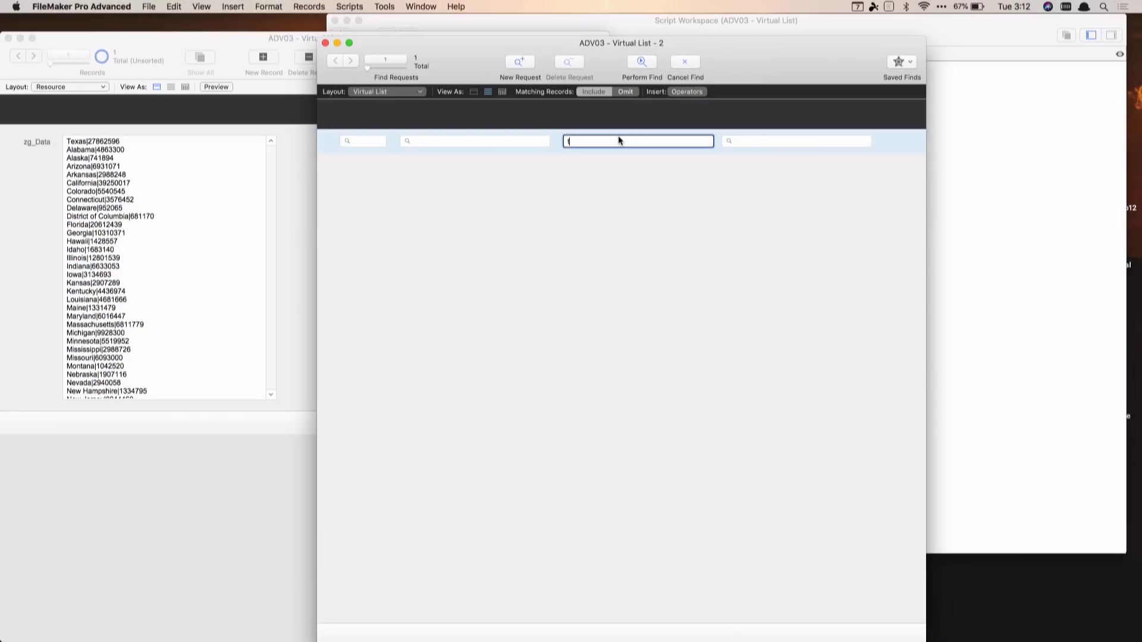
key("Return")
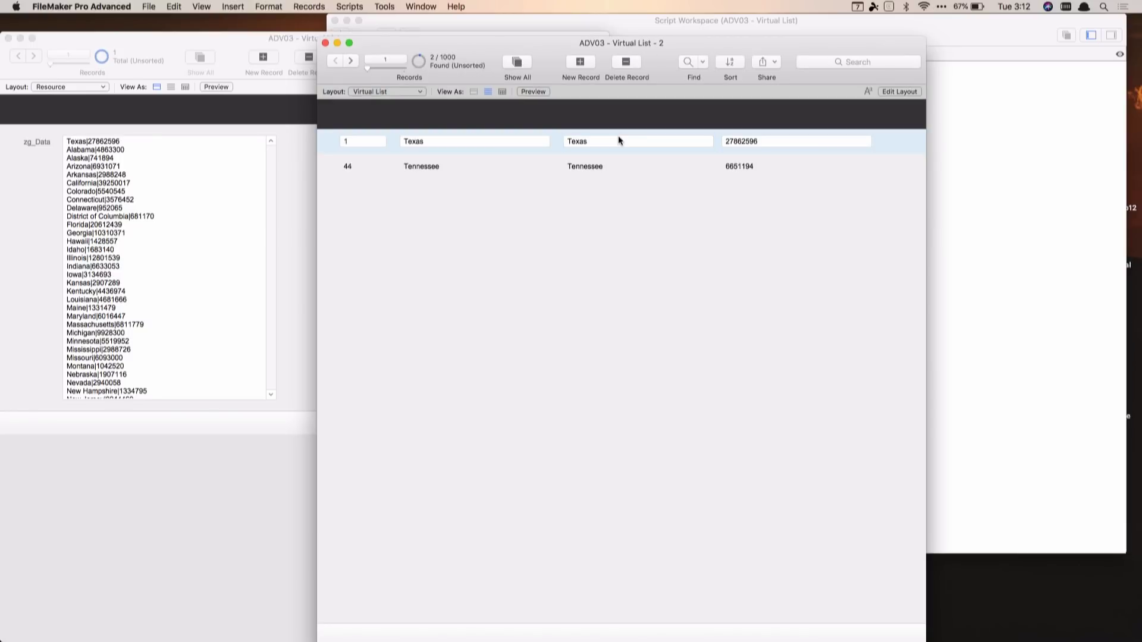
Step: Find all records that have any value in Amount, using * as the criterion
key("super+f")
left_click(769, 145)
type("*")
key("Return")
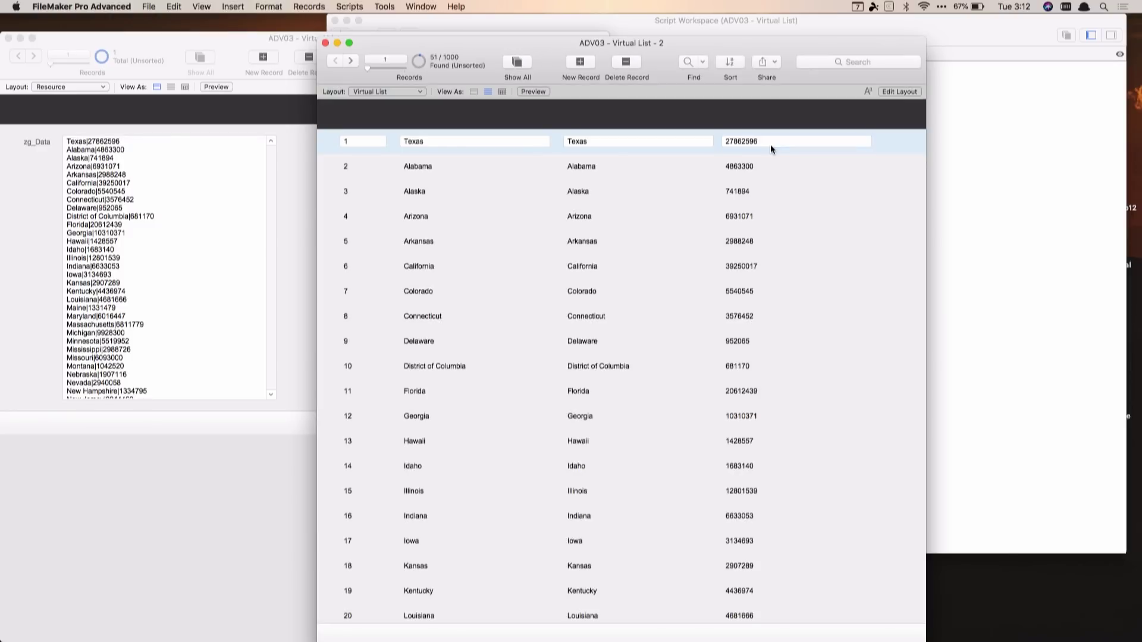
Step: Sort the found records by Amount in ascending order and review the list from its beginning
right_click(770, 146)
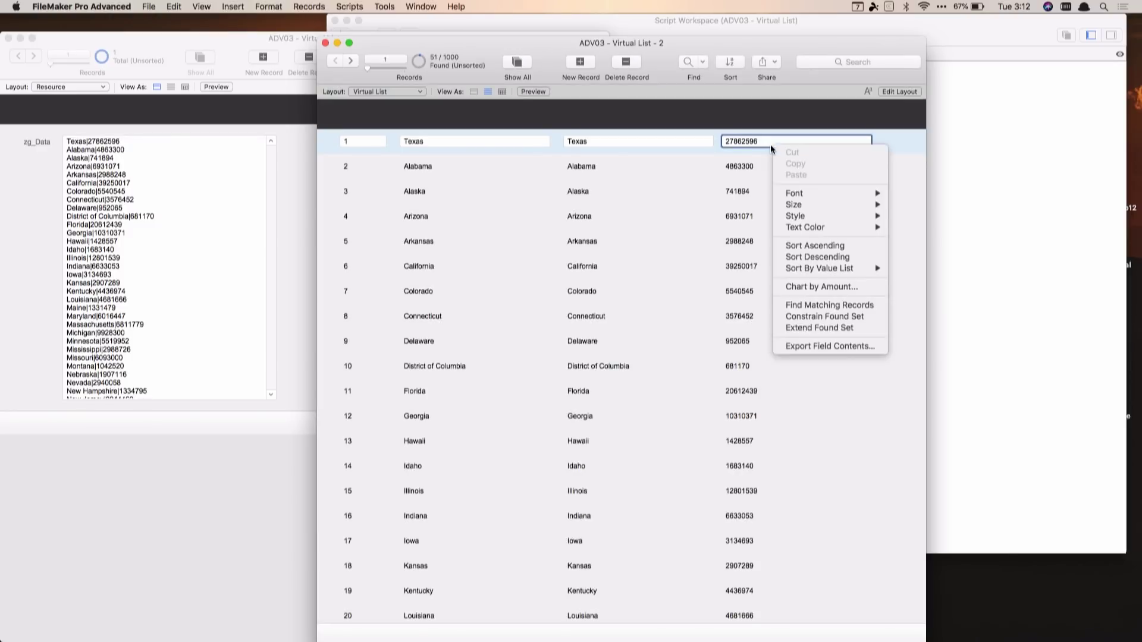
left_click(800, 246)
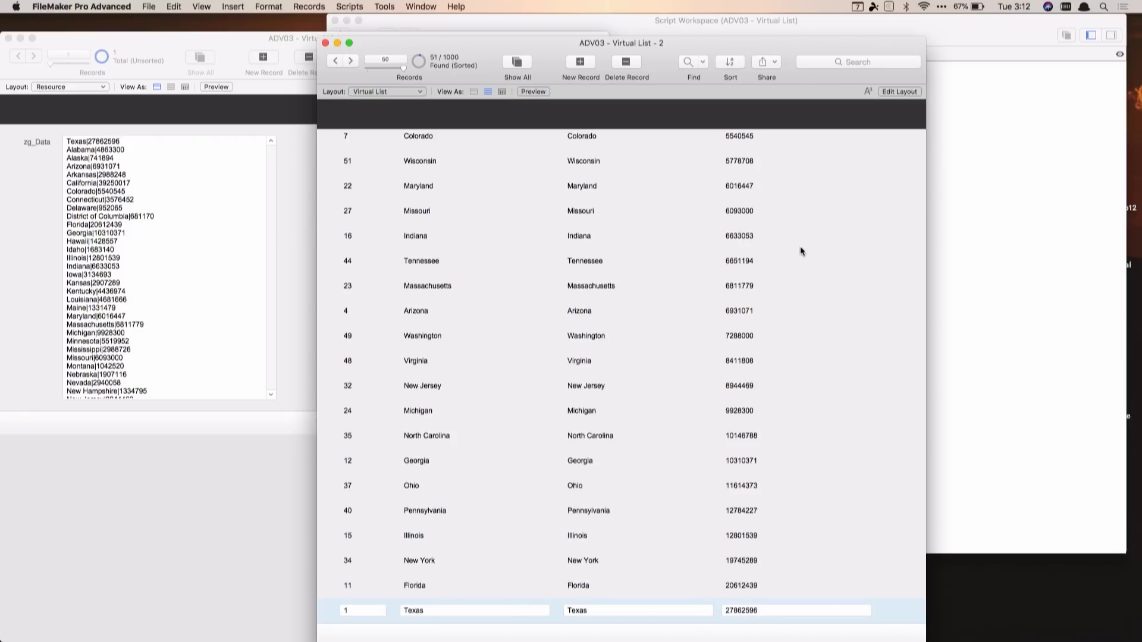
scroll(801, 249, "up", 15)
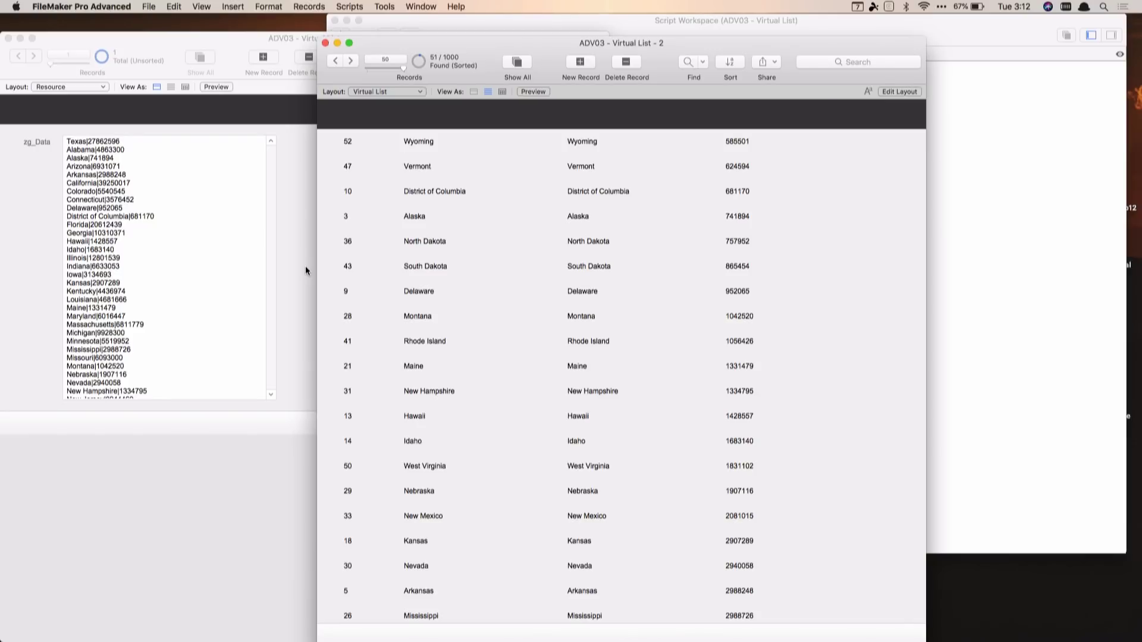
Step: Replace the zg_Data contents on the Resource layout with the full text of the second open TextEdit file, and commit the record
key("super+Tab")
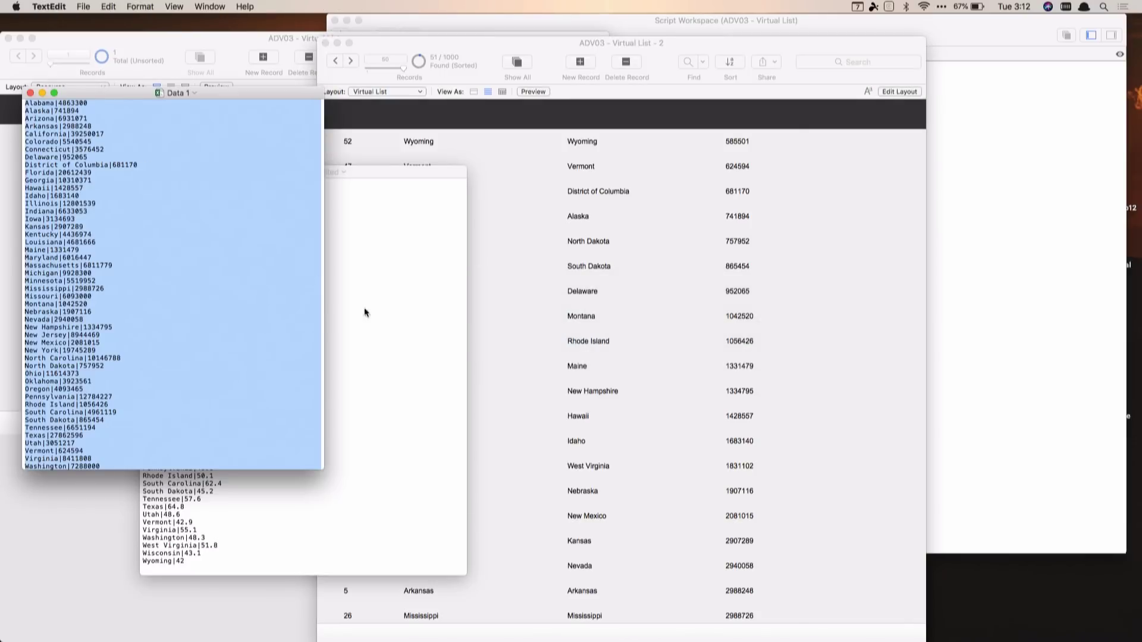
left_click(365, 312)
key("super+a")
key("super+Tab")
left_click(139, 314)
key("super+a")
key("super+v")
left_click(364, 295)
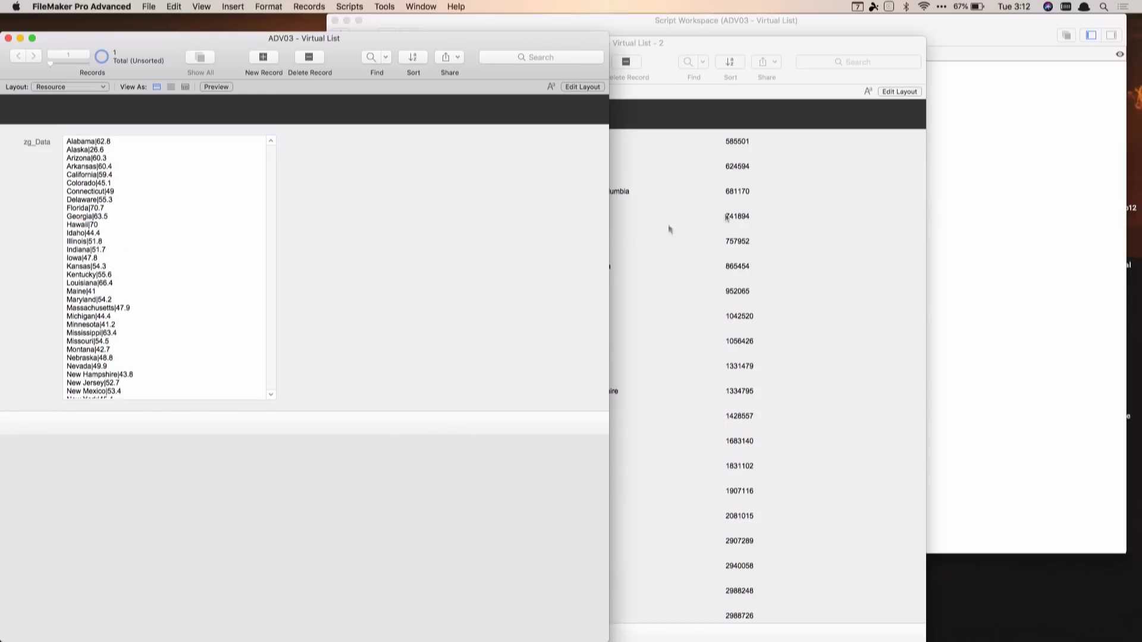
Step: Refresh the second Virtual List window so its records reflect the new zg_Data contents
left_click(757, 136)
left_click(384, 7)
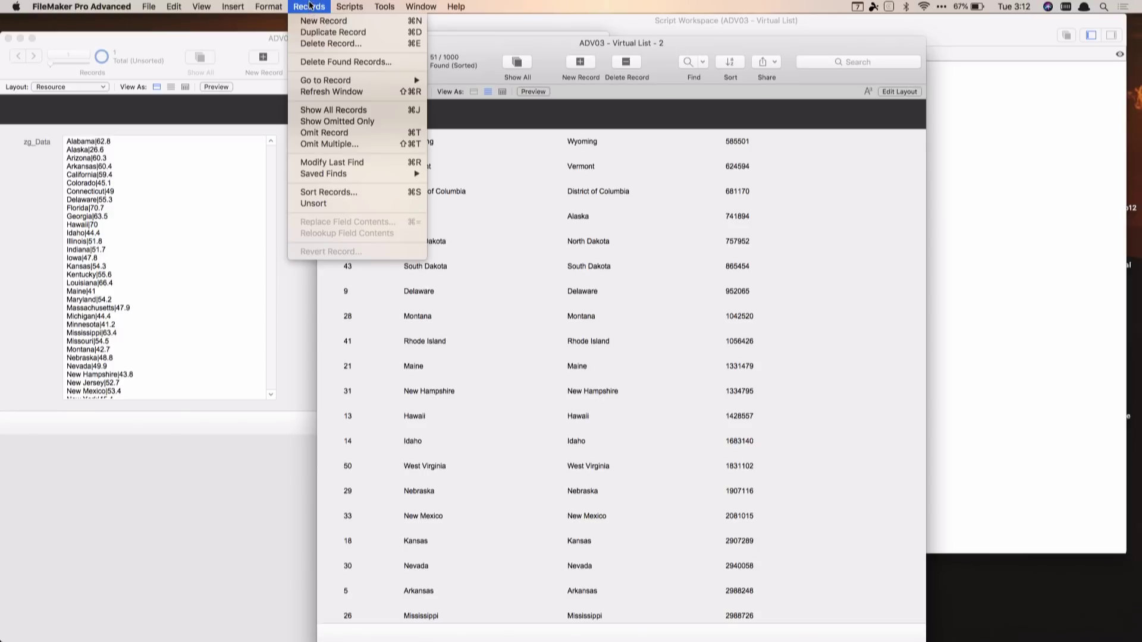
left_click(314, 90)
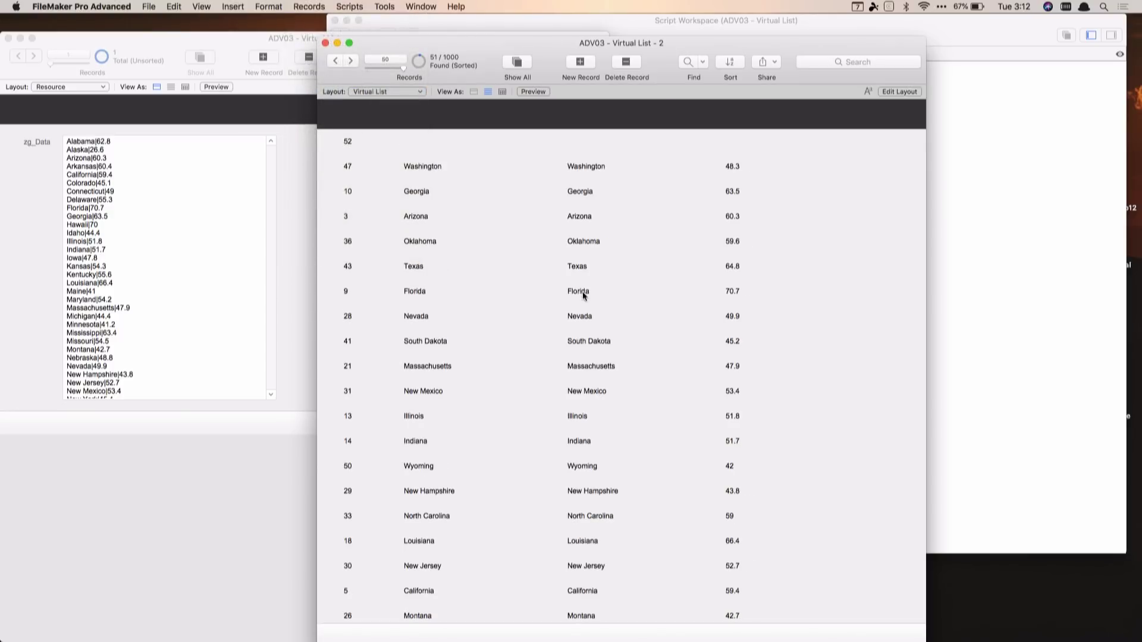
scroll(586, 276, "down", 1)
Step: Create a calculation field named Feeling in the VL table
key("super+shift+d")
type("Feeling")
key("super+l")
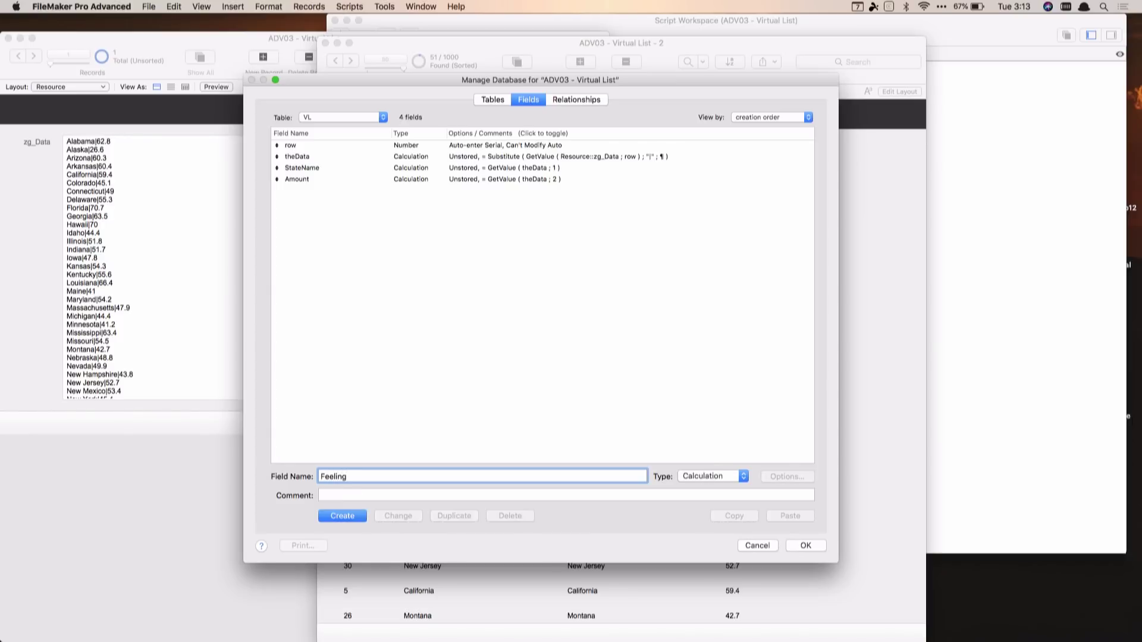
key("Return")
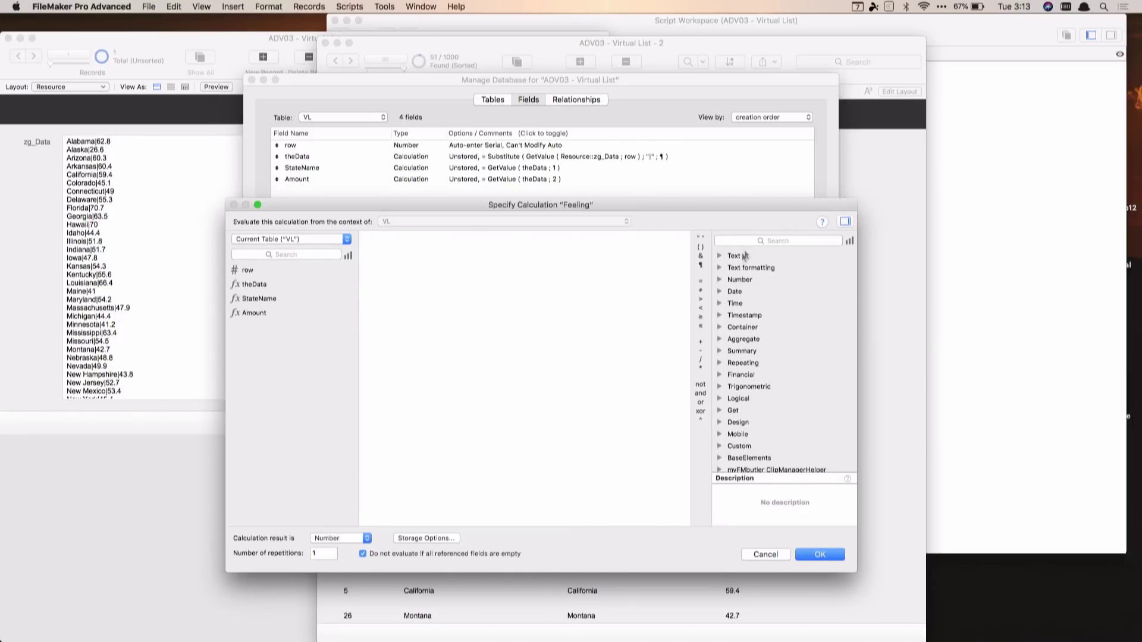
Step: Define Feeling with the custom function as HowDoIFeelAboutThisTemp ( Amount ), returning a text result, and save the database definition
scroll(724, 416, "down", 1)
left_click(719, 443)
scroll(761, 428, "down", 1)
double_click(767, 441)
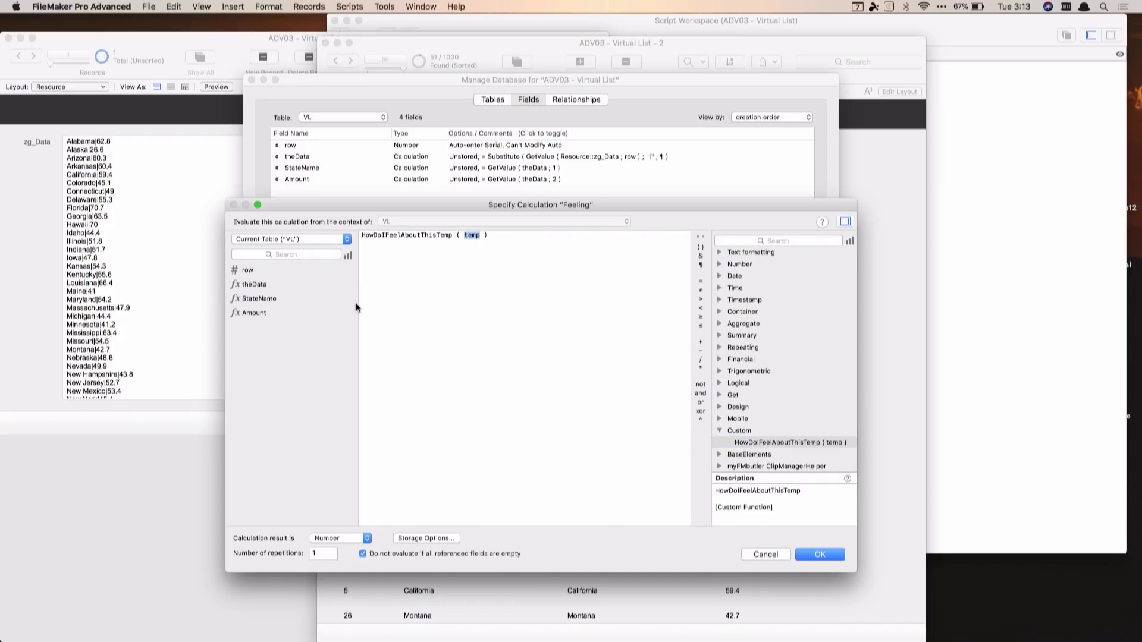
double_click(256, 313)
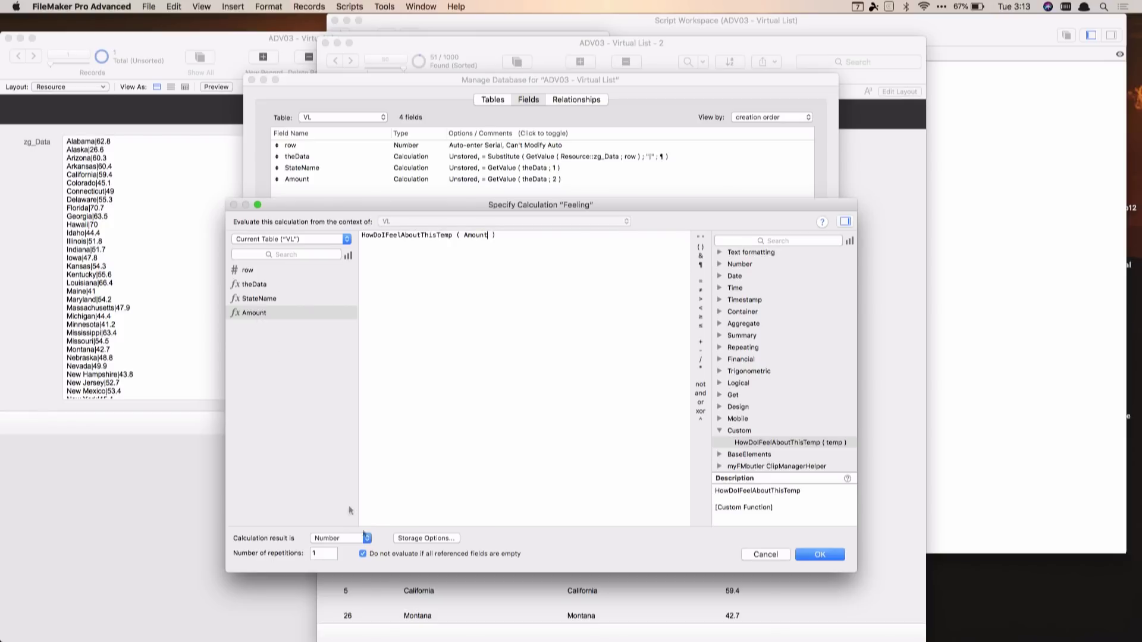
left_click(364, 540)
left_click(355, 529)
key("Return")
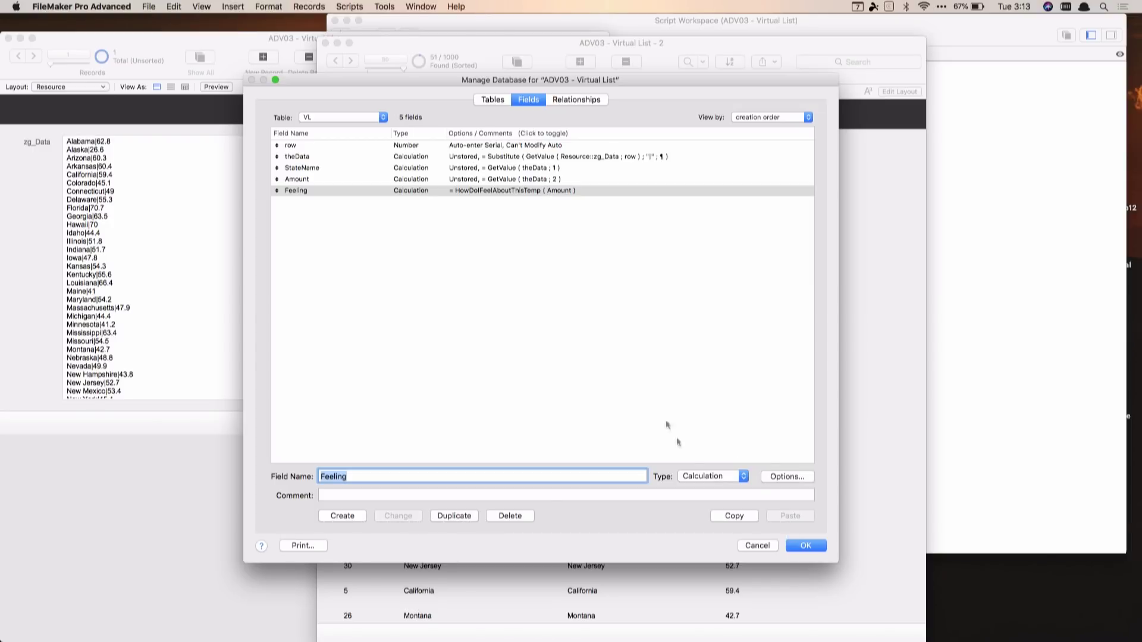
left_click(804, 546)
Step: Add a sub-summary part sorted by Feeling above the body of the Virtual List layout
key("super+l")
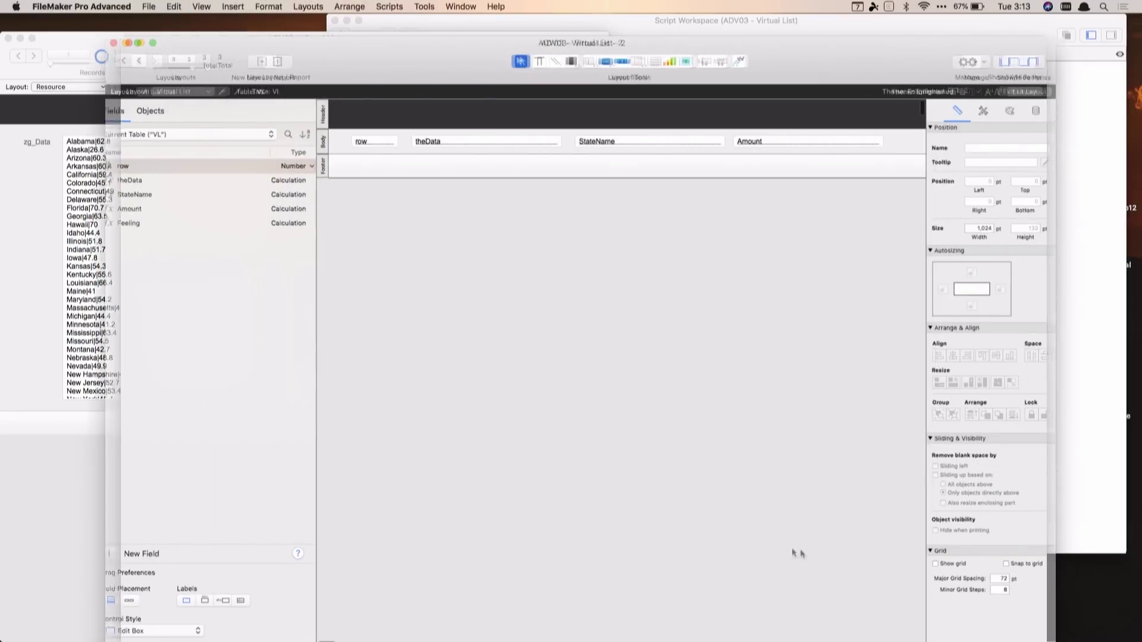
left_click(233, 6)
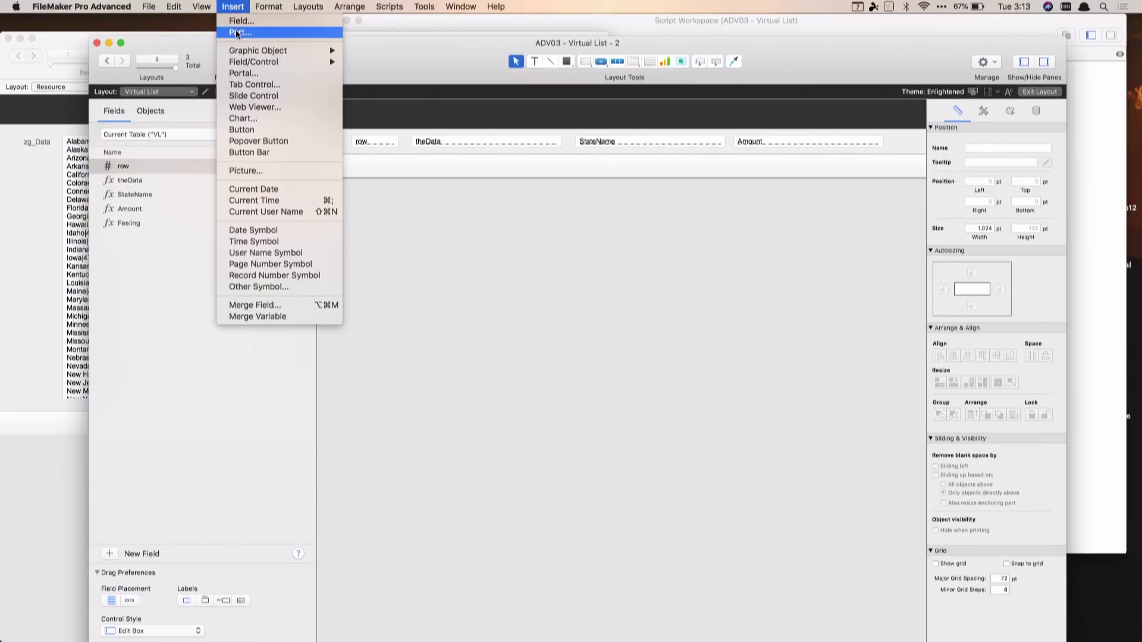
left_click(236, 31)
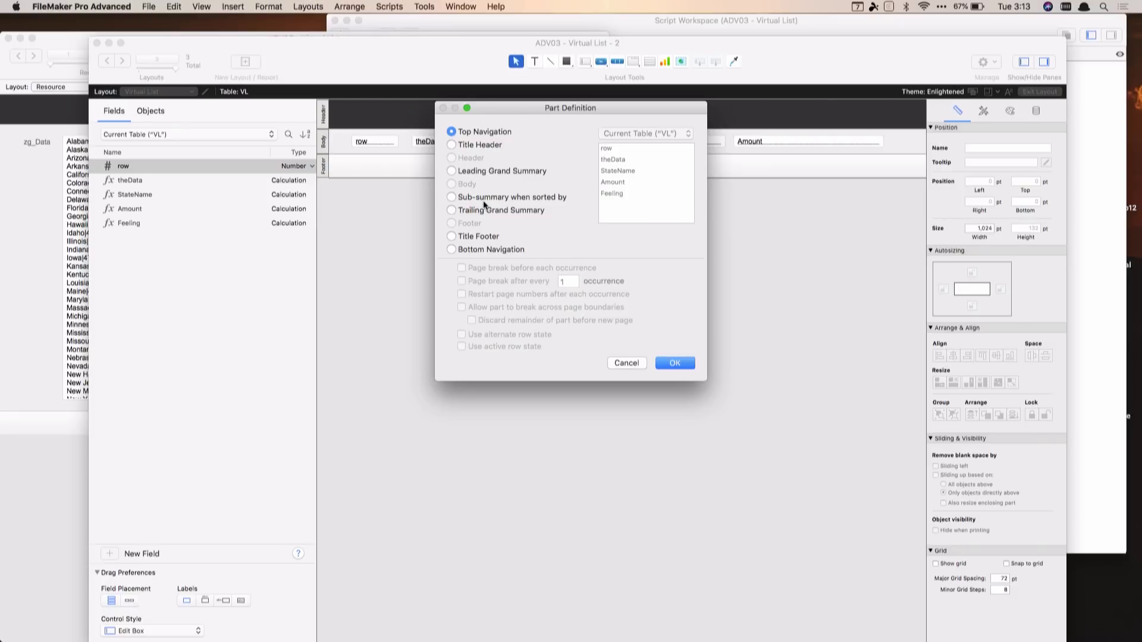
left_click(515, 198)
left_click(608, 195)
key("Return")
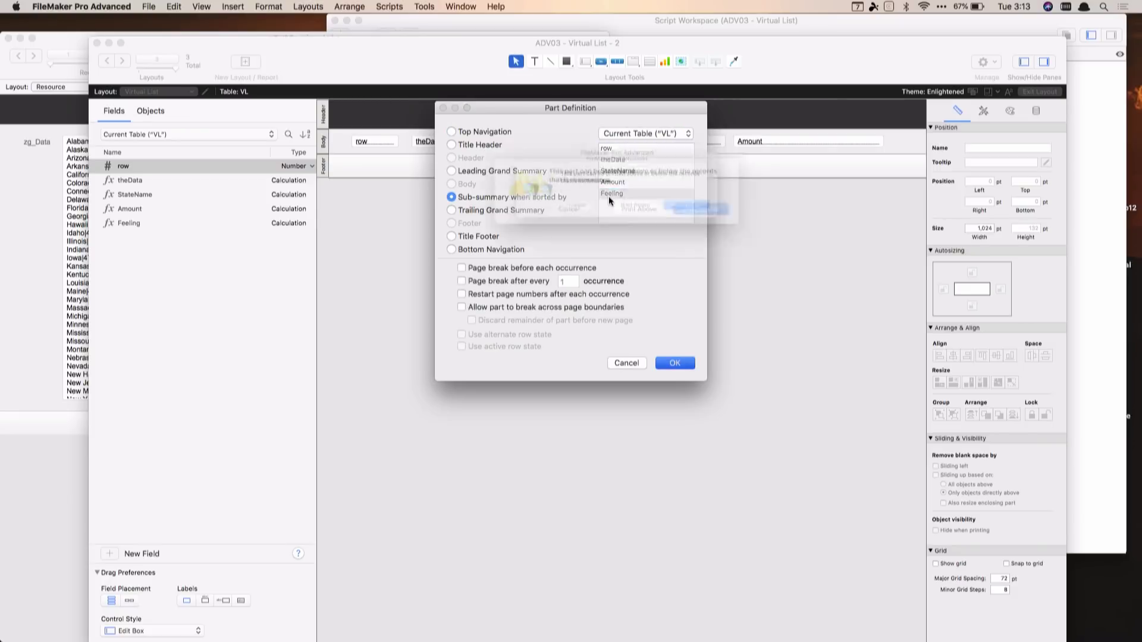
left_click(653, 215)
Step: Place a copy of the row field in the sub-summary part, assign it to Feeling, widen it to about 382 pt, and return to Browse mode
left_click_drag(391, 165, 374, 141)
key("Down")
key("Down")
key("Down")
key("Down")
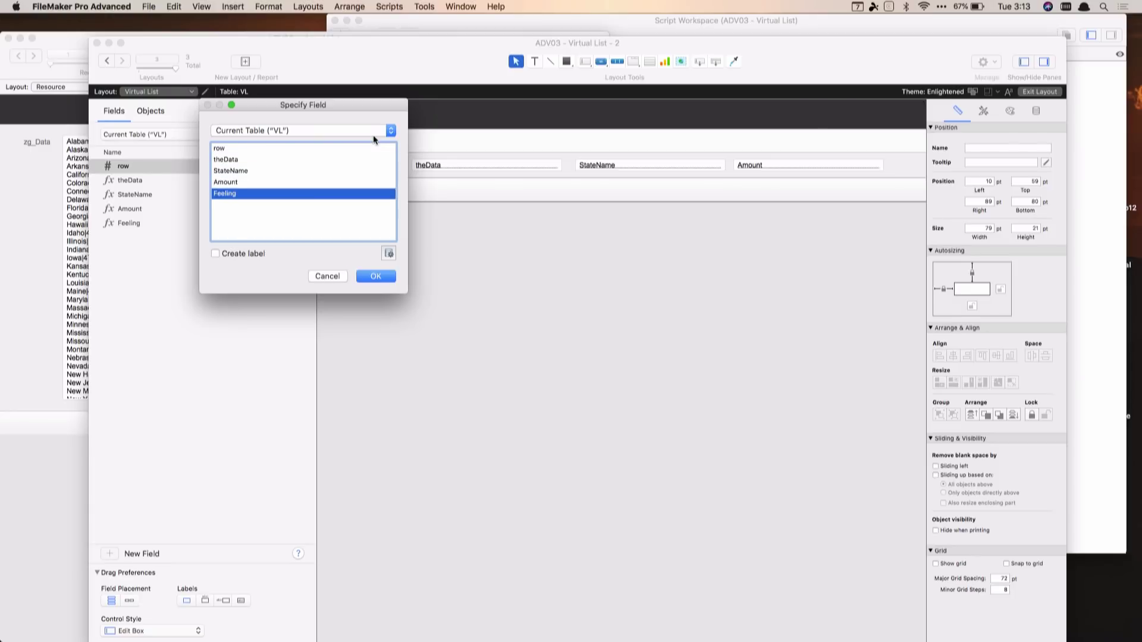
key("Return")
left_click_drag(382, 141, 562, 140)
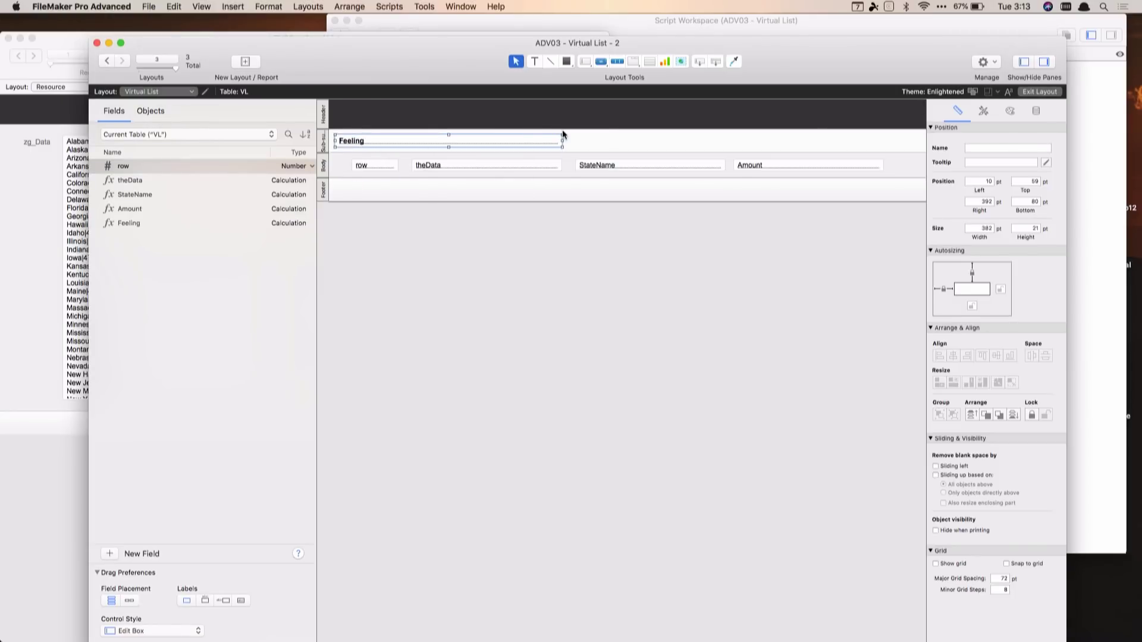
key("super+b")
Step: Sort the found records by Feeling first and Amount second, both in ascending order
key("super+s")
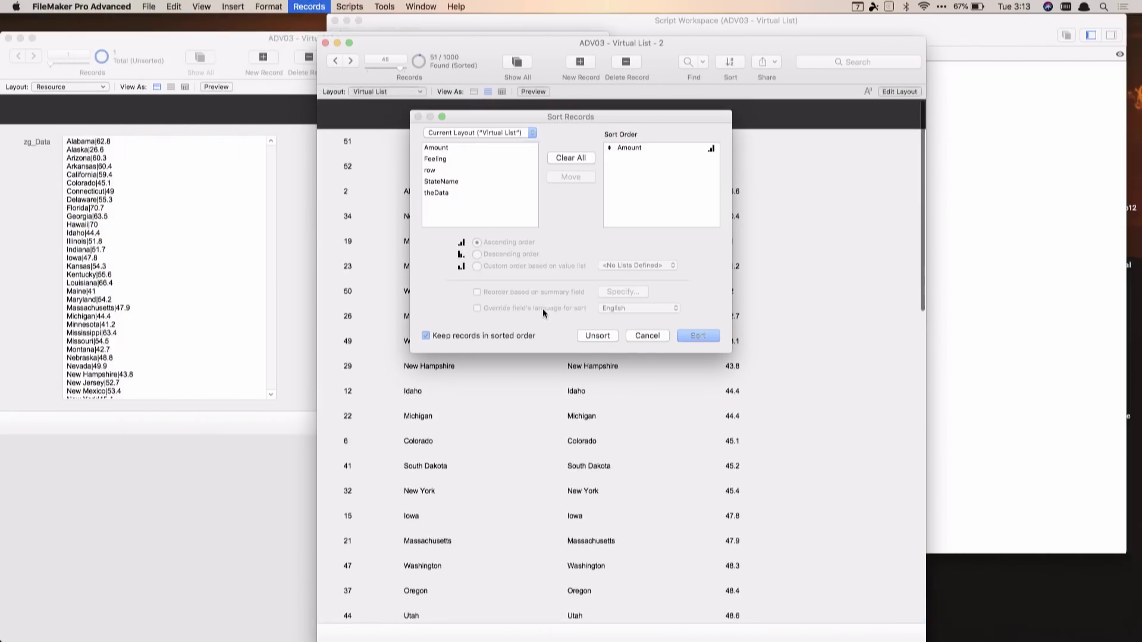
double_click(448, 160)
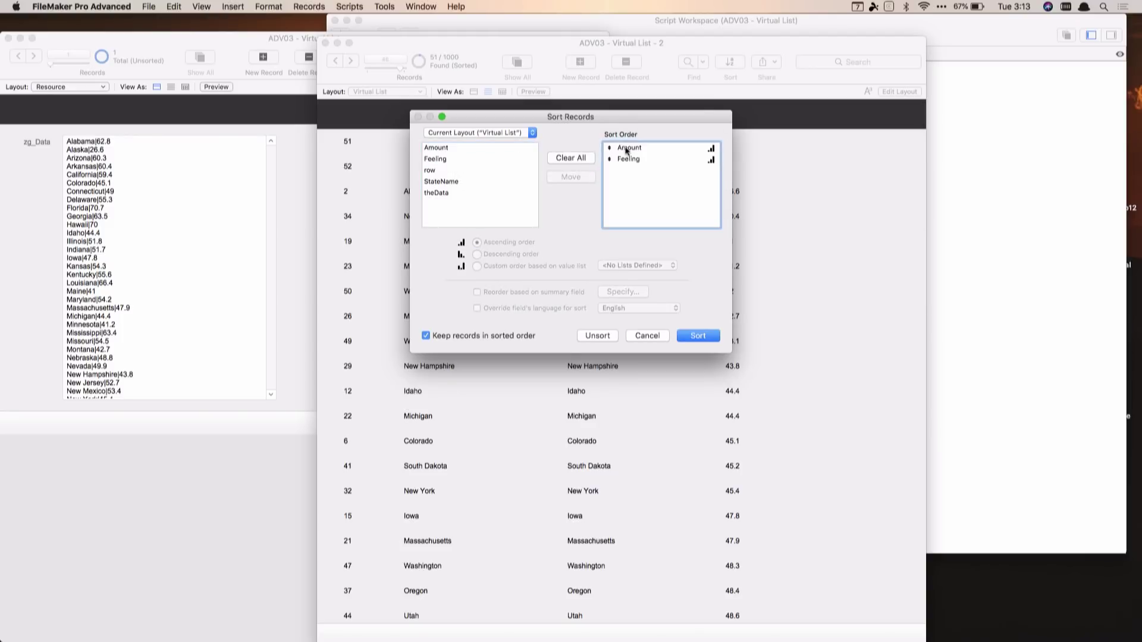
left_click_drag(609, 147, 608, 165)
key("Return")
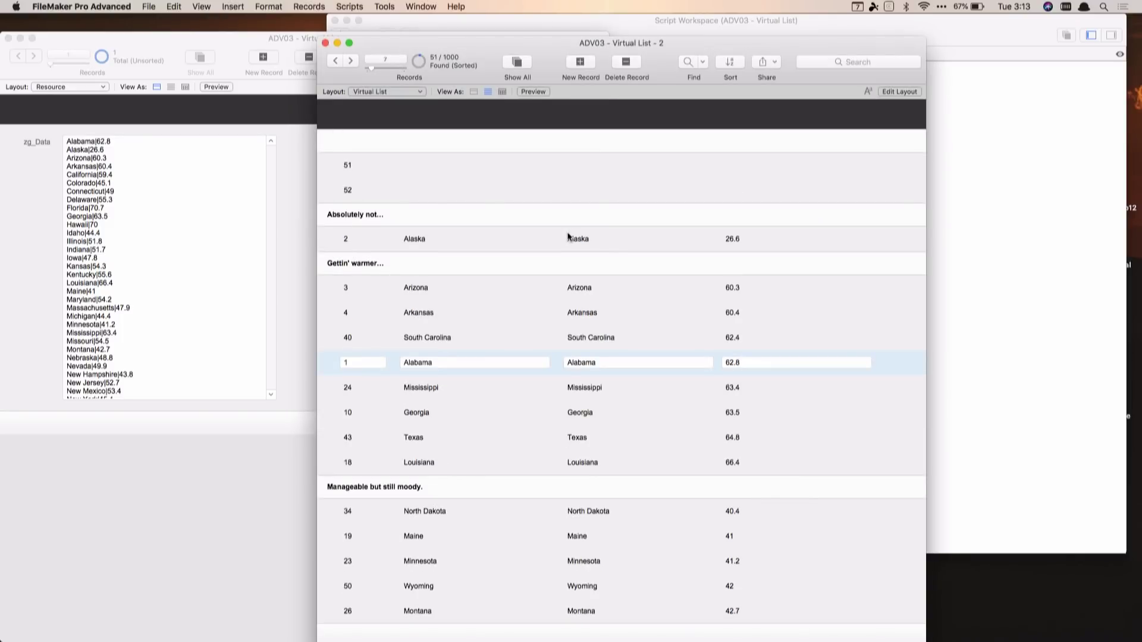
Step: Omit the two empty records in rows 51 and 52 and review the list grouped by Feeling
left_click(544, 171)
key("super+t")
key("super+t")
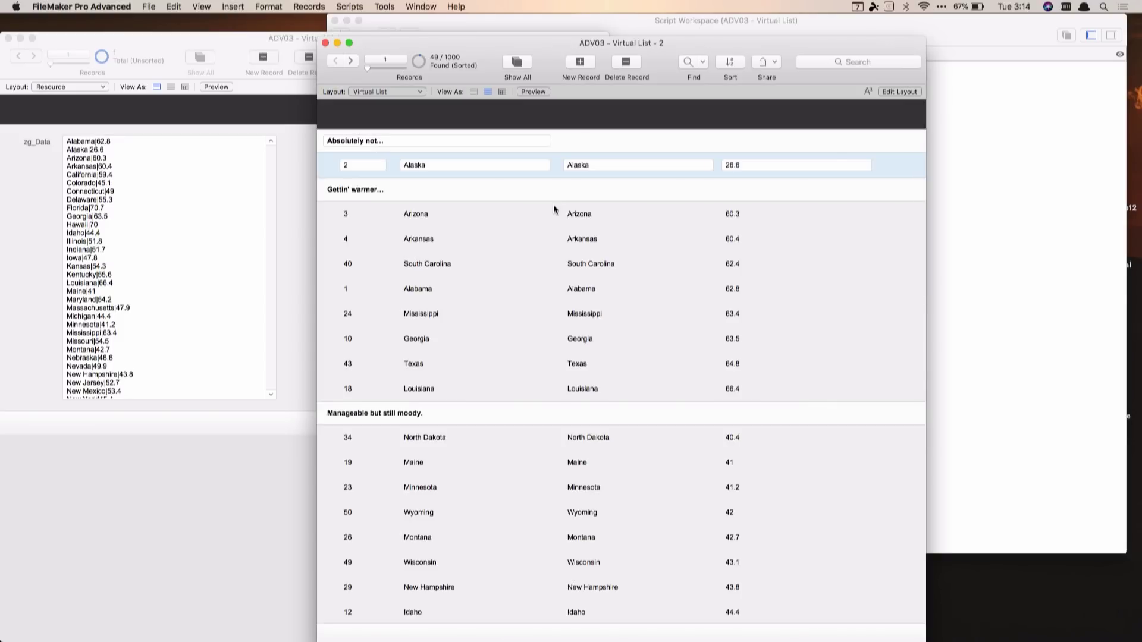
scroll(553, 205, "down", 10)
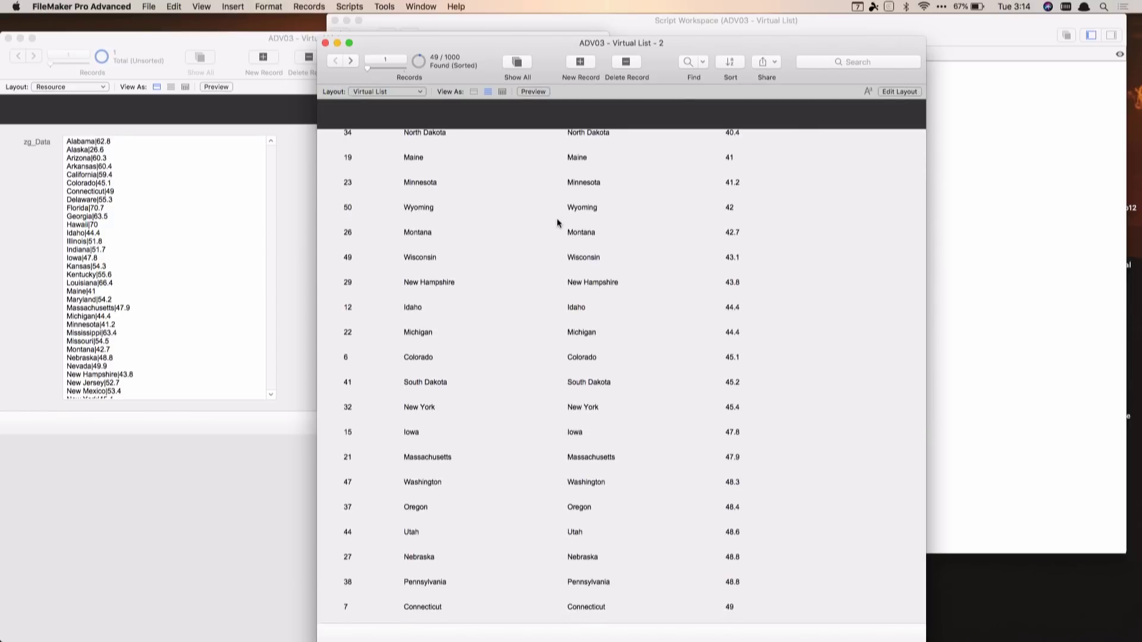
scroll(557, 221, "down", 9)
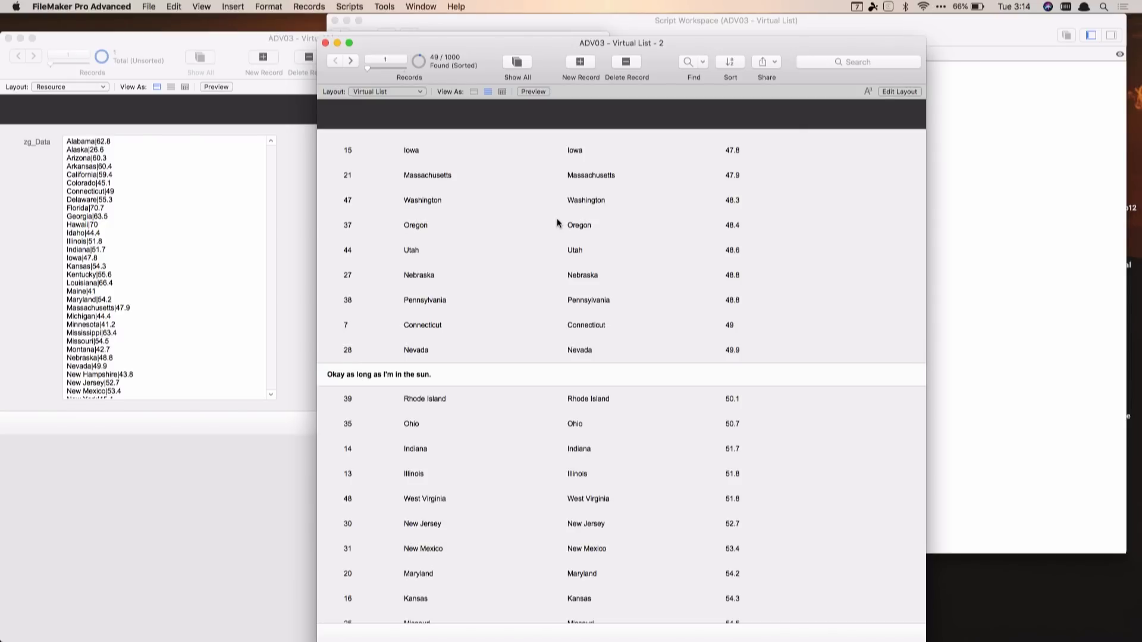
Step: Close the second Virtual List window and switch to the Keynote presentation, continuing to the "What's ExecuteSQL ( )?" slide
key("super+w")
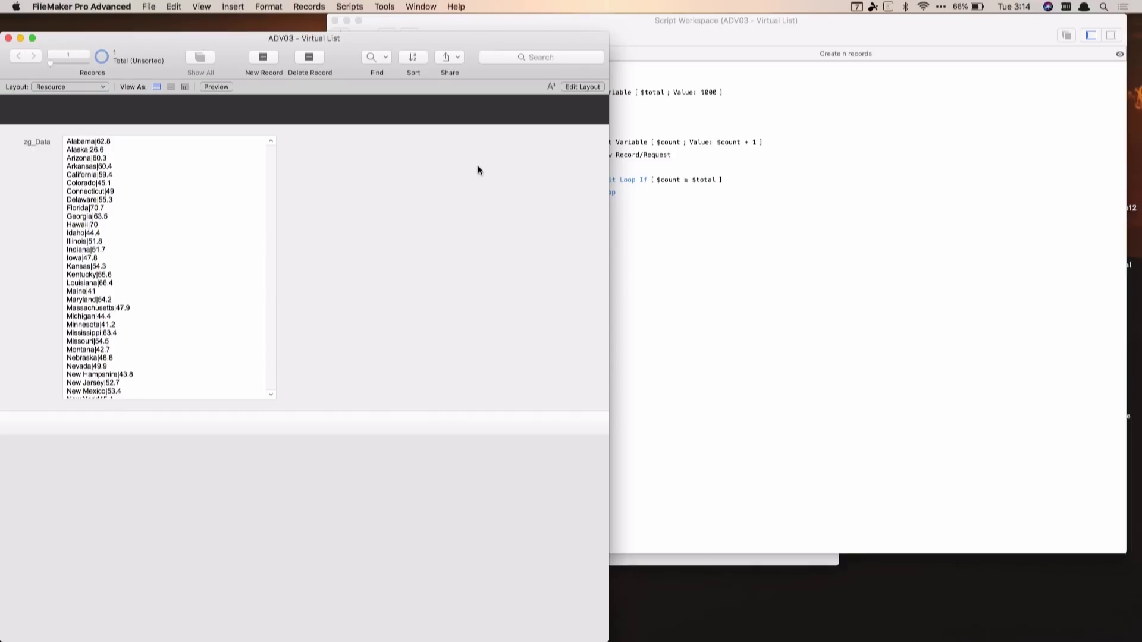
key("super+h")
key("super+Tab")
key("super+Tab")
key("super+Tab")
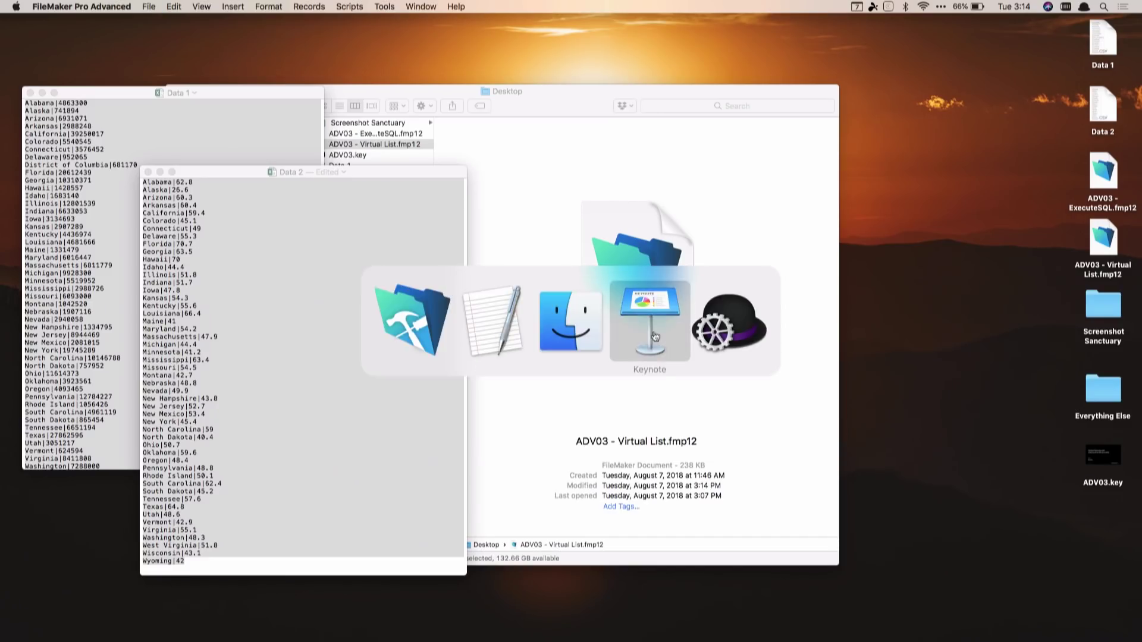
left_click(353, 54)
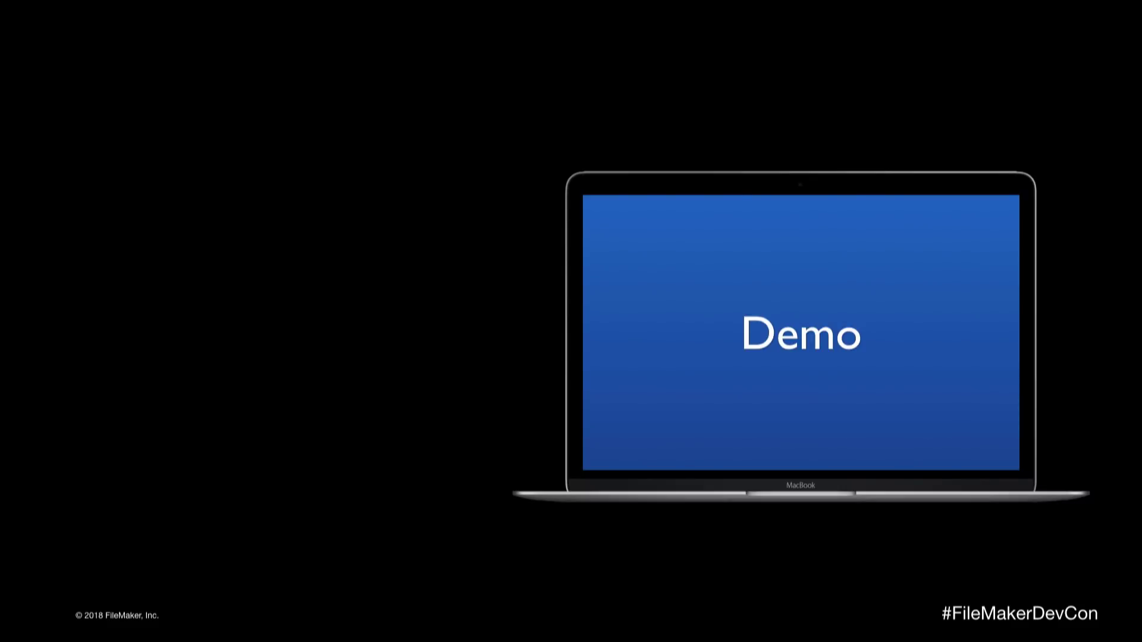
key("Right")
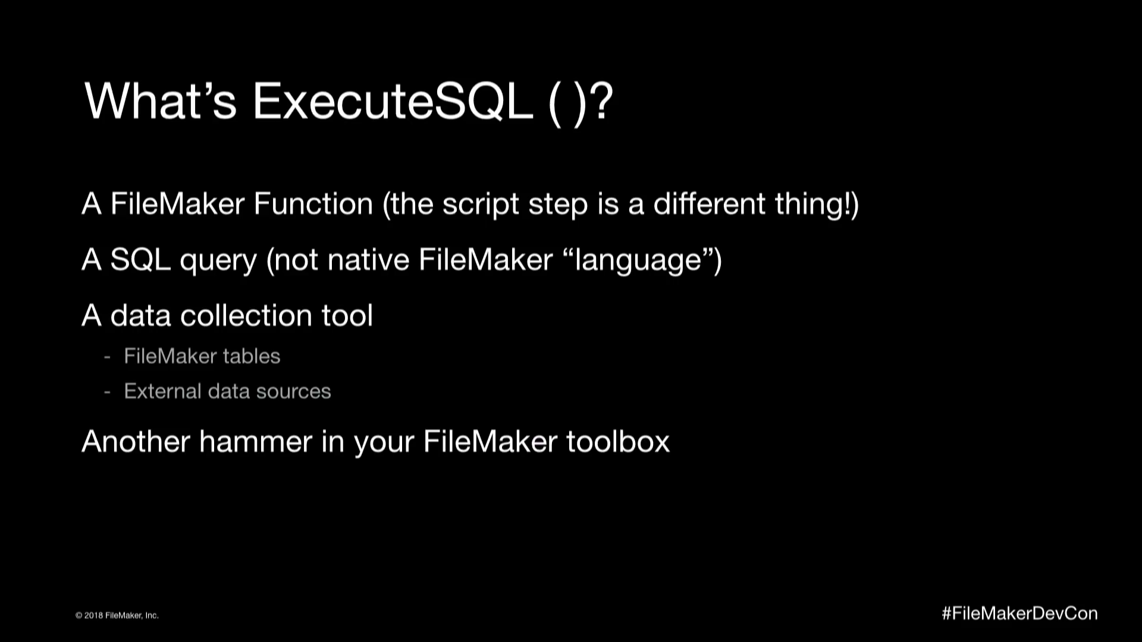